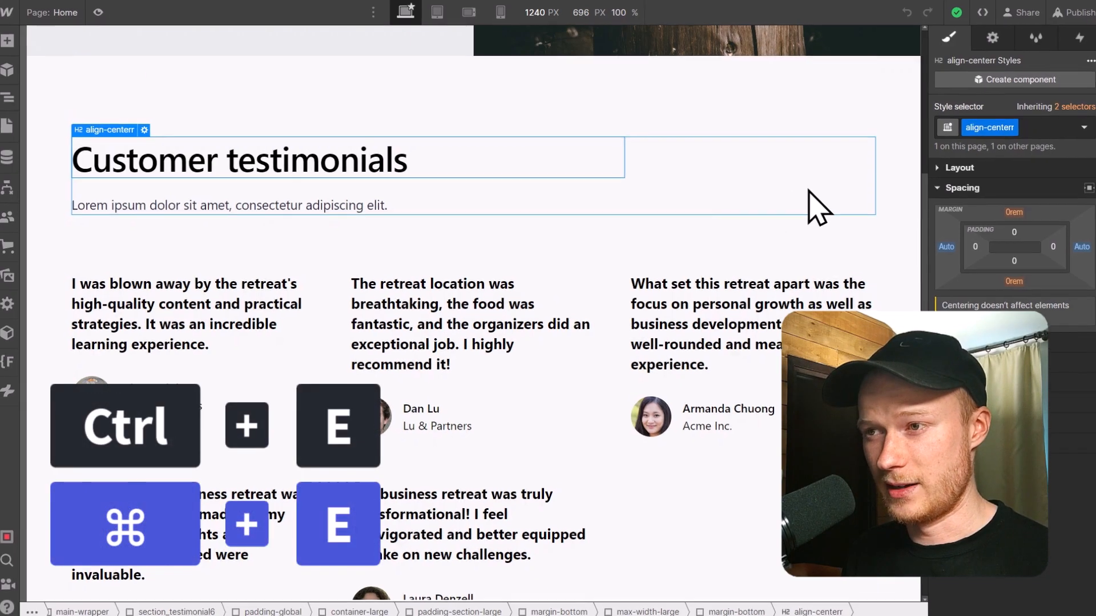
Insert a Paragraph element directly below the "Customer testimonials" heading using quick find, and delete it again.
key("ctrl+e")
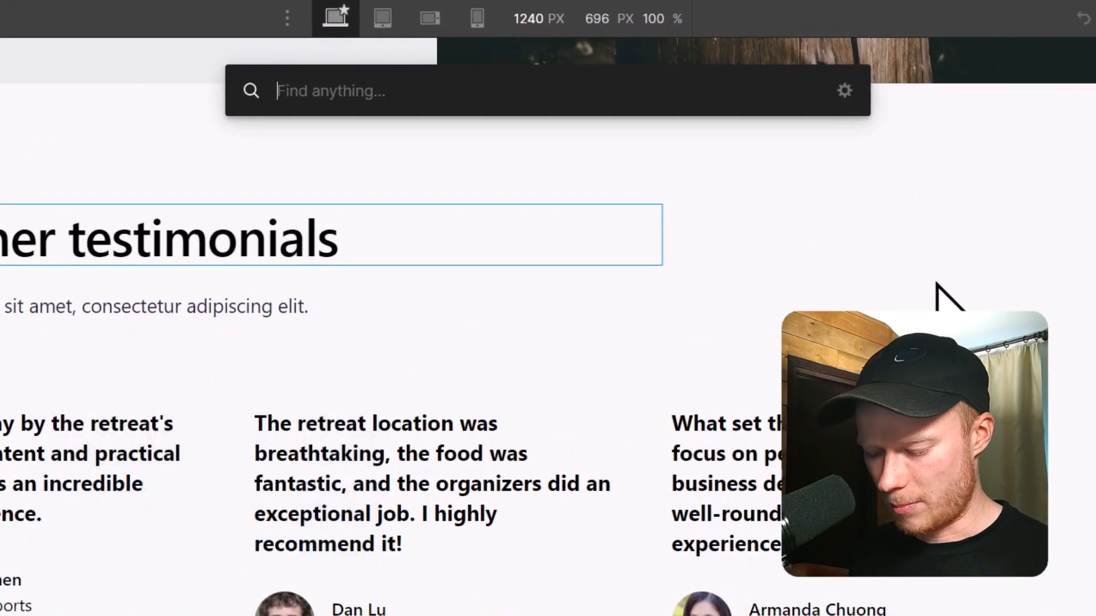
type("para")
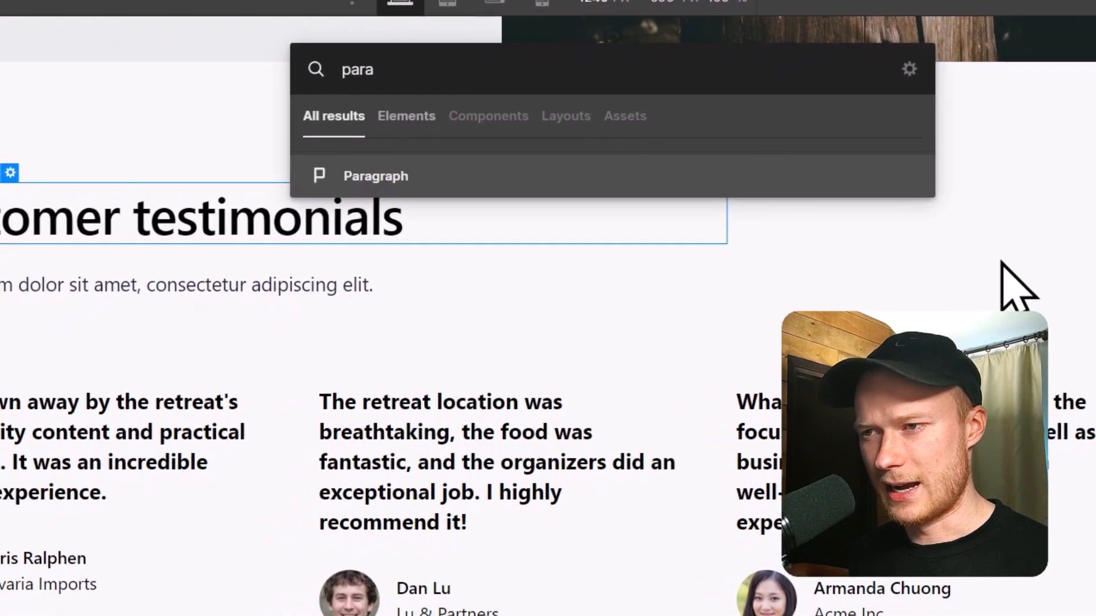
key("Return")
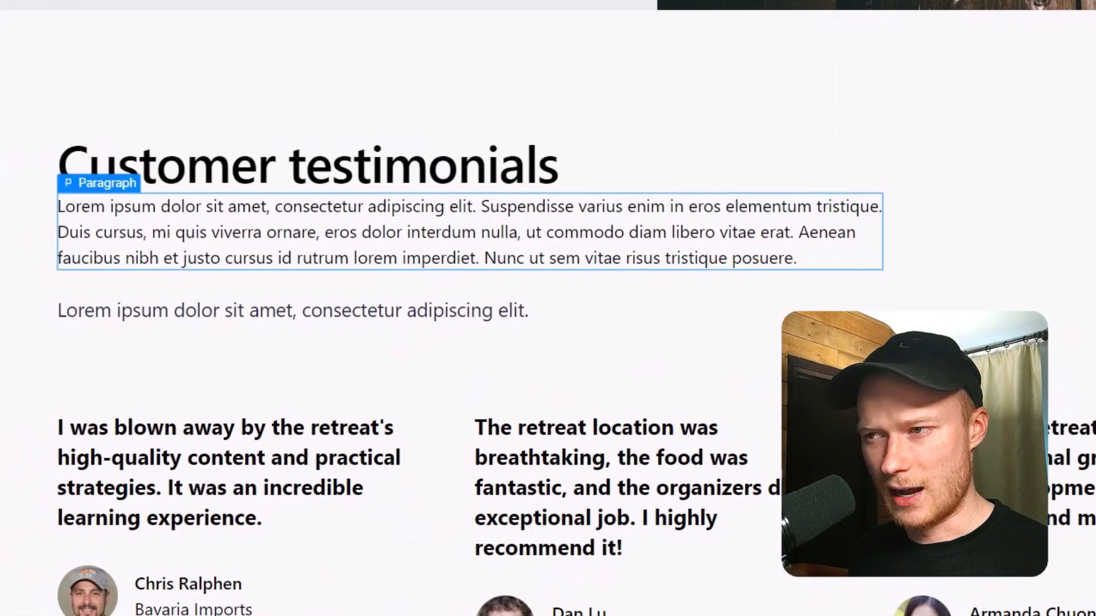
key("Delete")
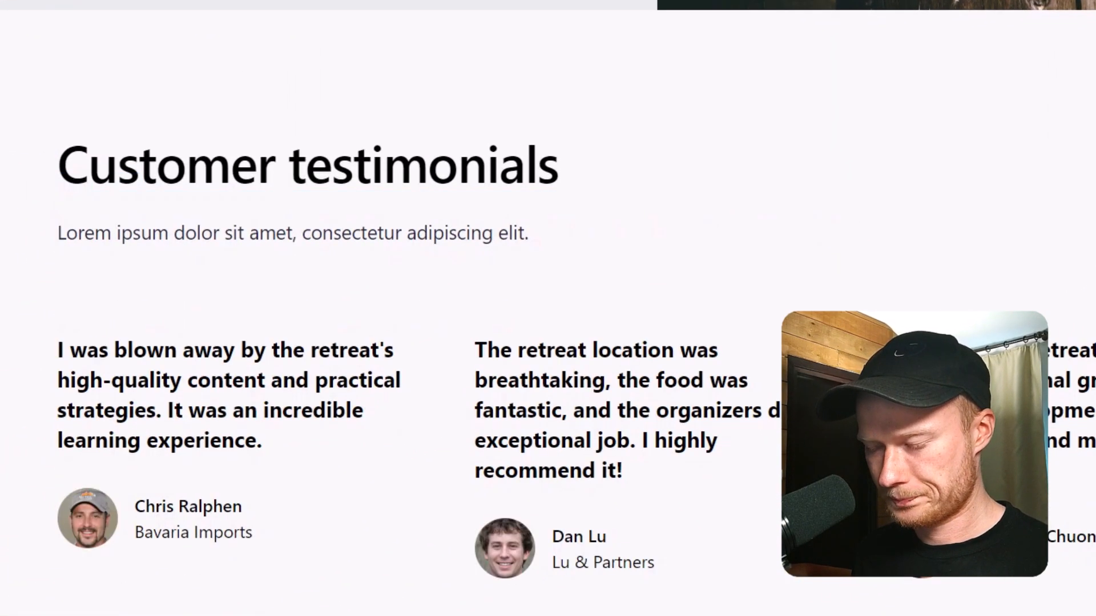
Enable the quick find actions Select on-page element, Go to page, Go to collection and Go to flow.
key("ctrl+e")
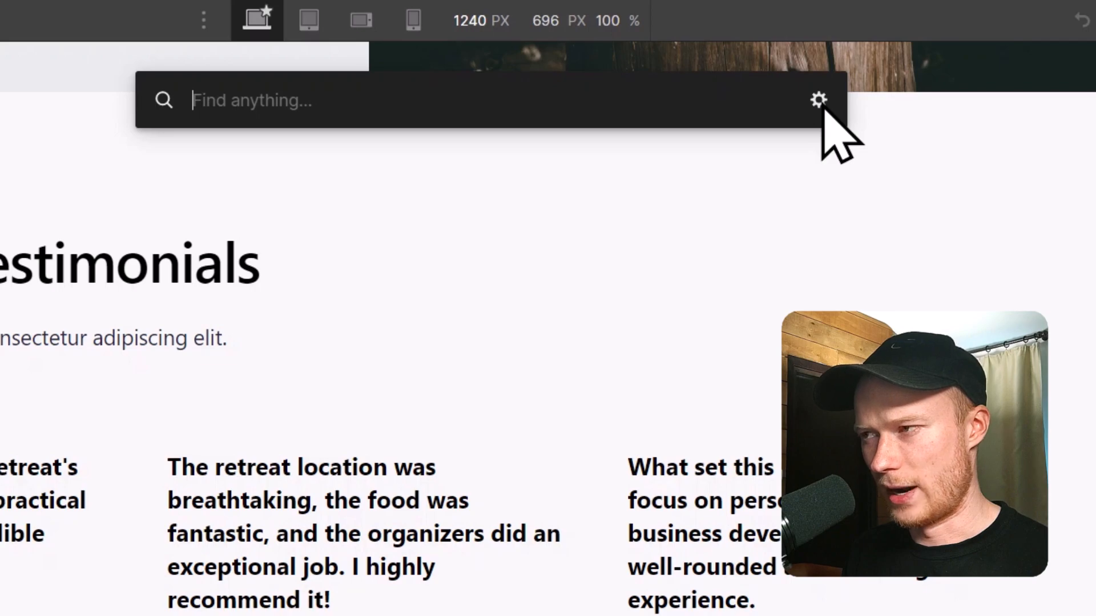
left_click(826, 108)
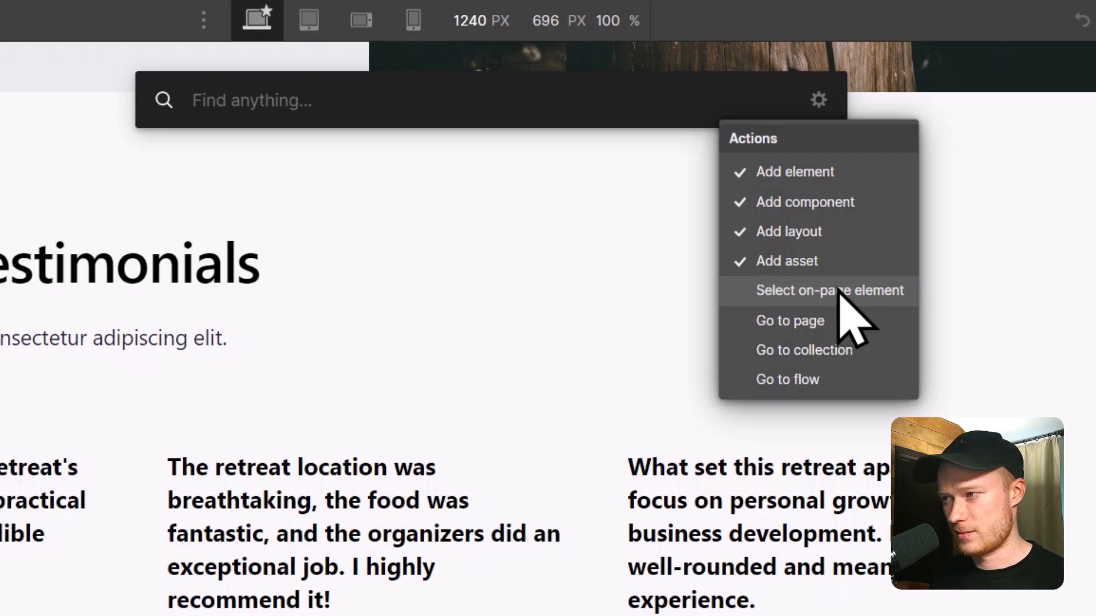
left_click(836, 291)
left_click(833, 322)
left_click(835, 351)
left_click(835, 379)
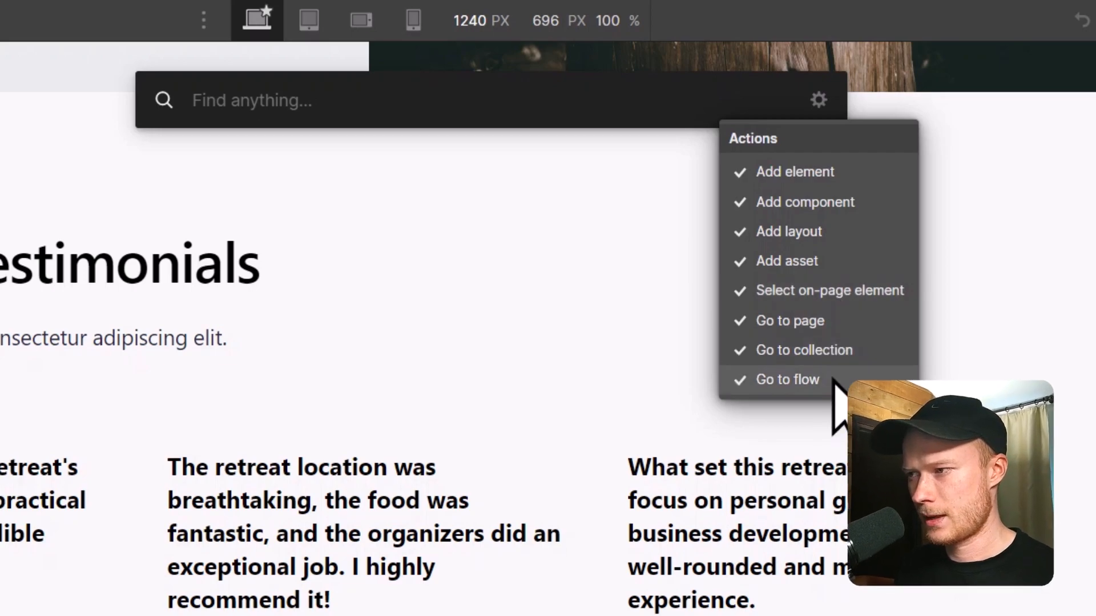
left_click(360, 298)
key("Escape")
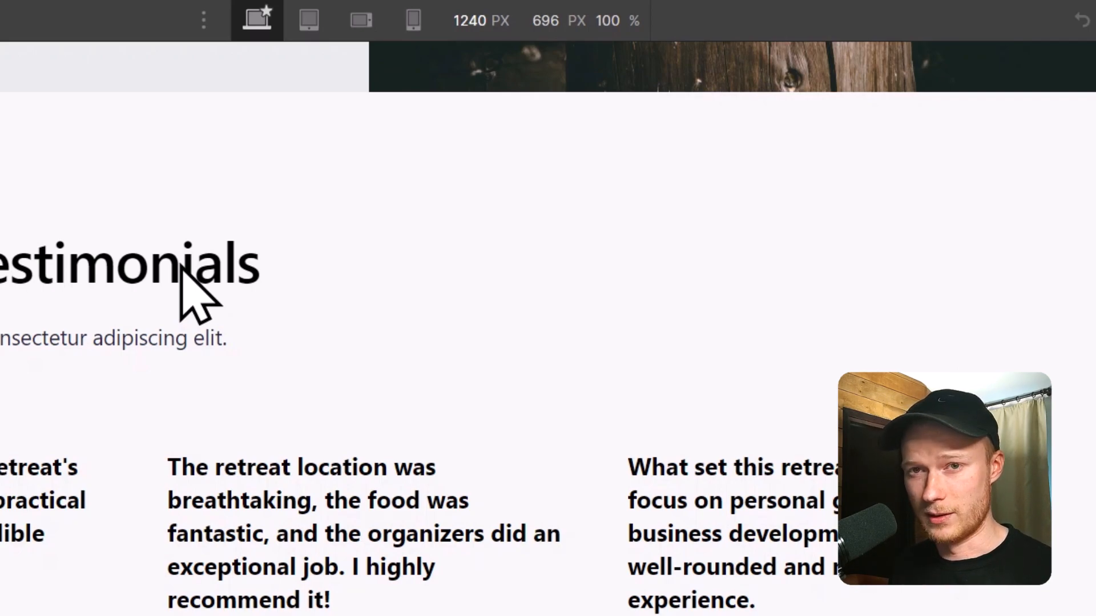
Use quick find to search for "button" and select the existing on-page "Submit testimonial!" button.
key("ctrl+e")
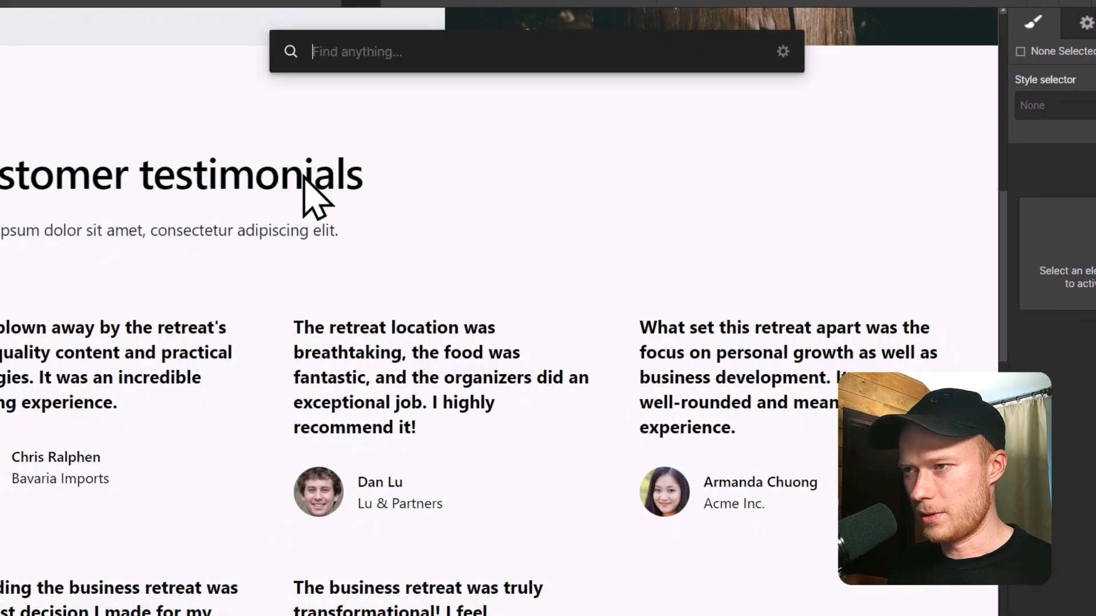
type("button")
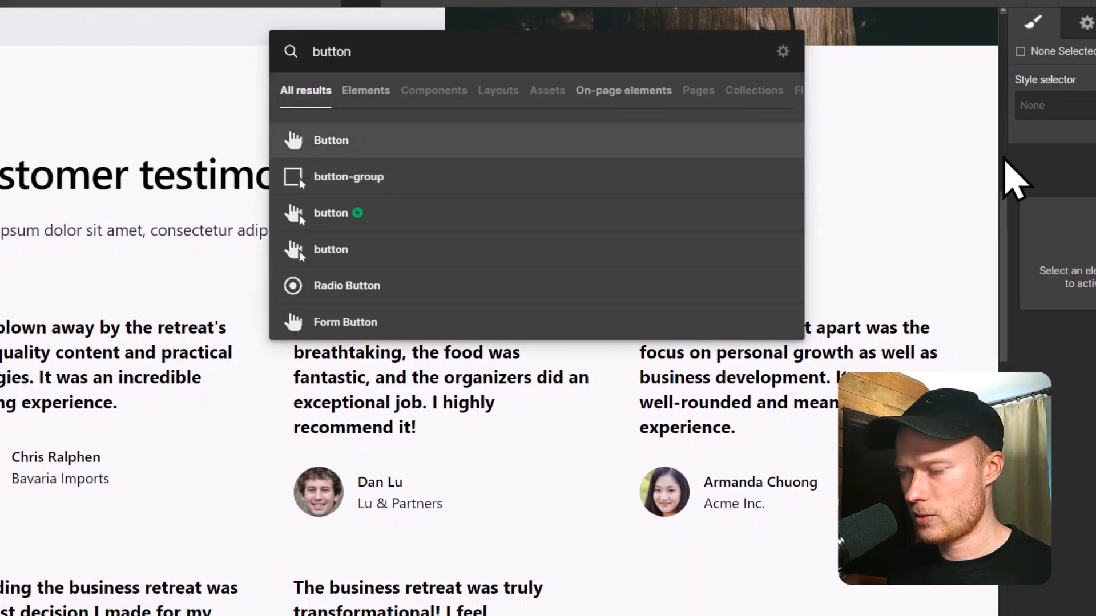
key("Down")
key("Down")
key("Down")
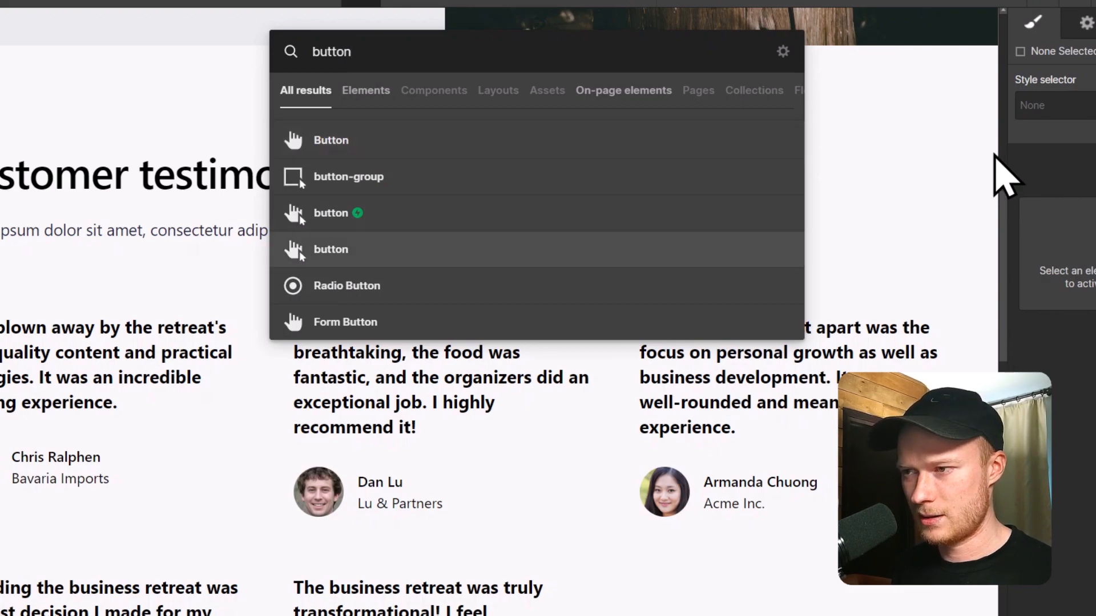
key("Return")
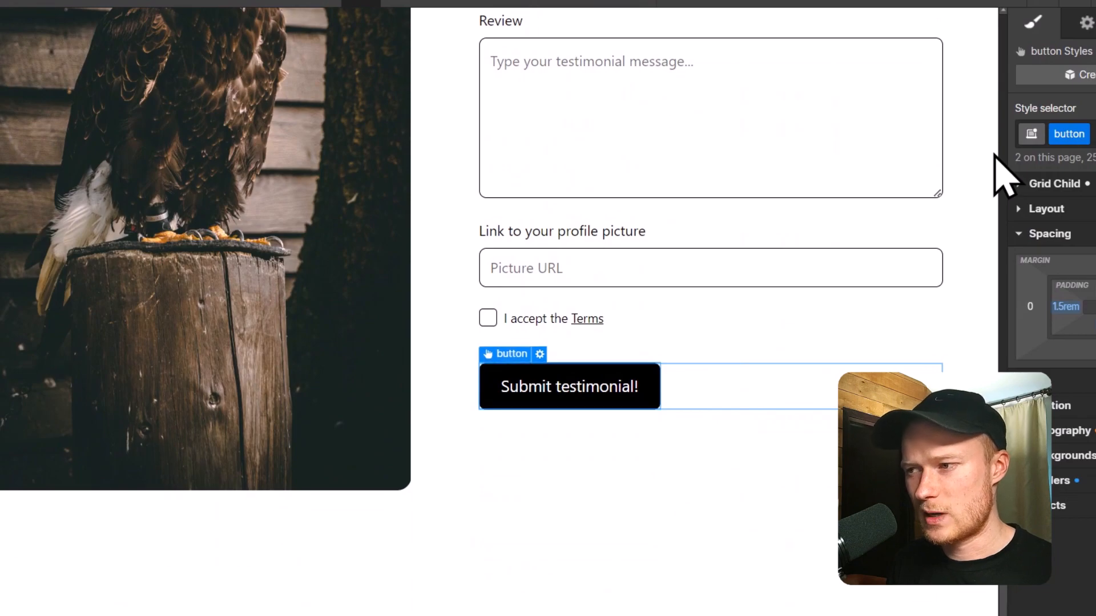
scroll(707, 308, "up", 2)
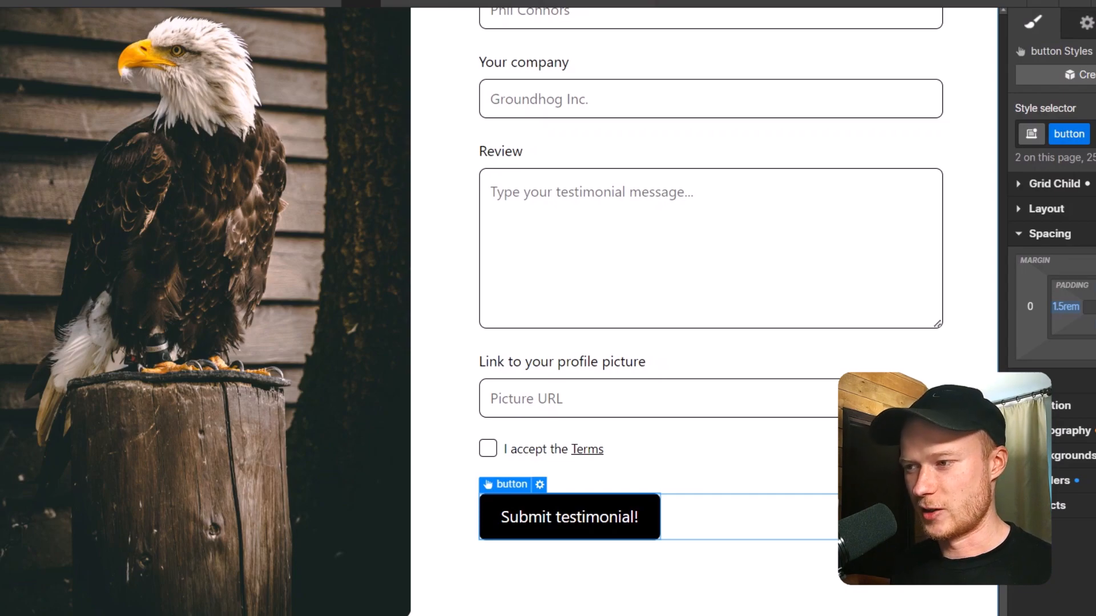
Search for "Pricing" in quick find and open the Pricing page.
key("ctrl+k")
type("Pri")
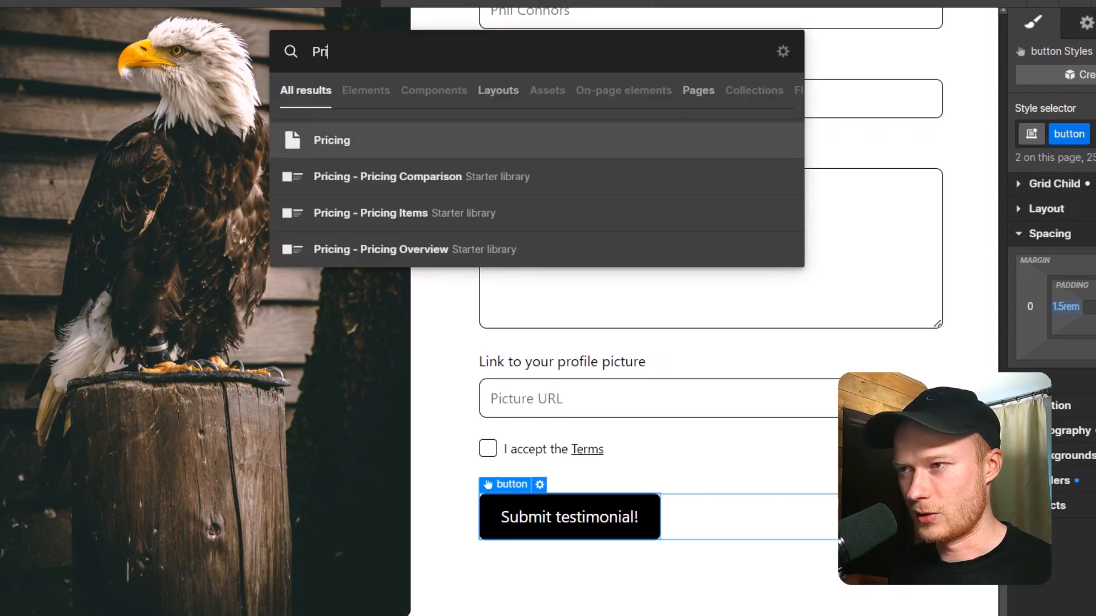
type("cing")
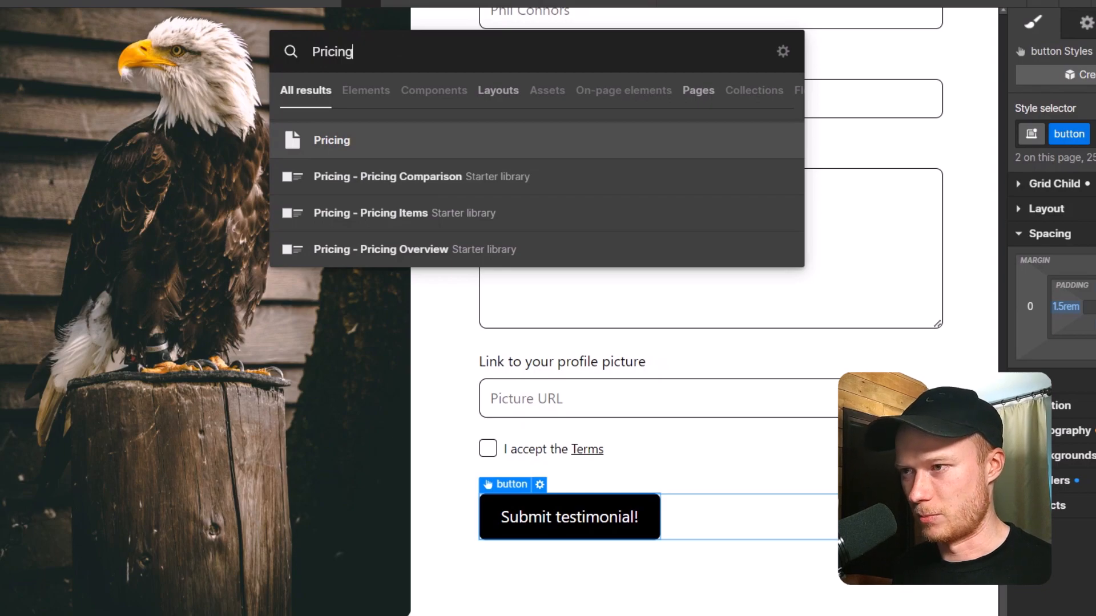
key("Return")
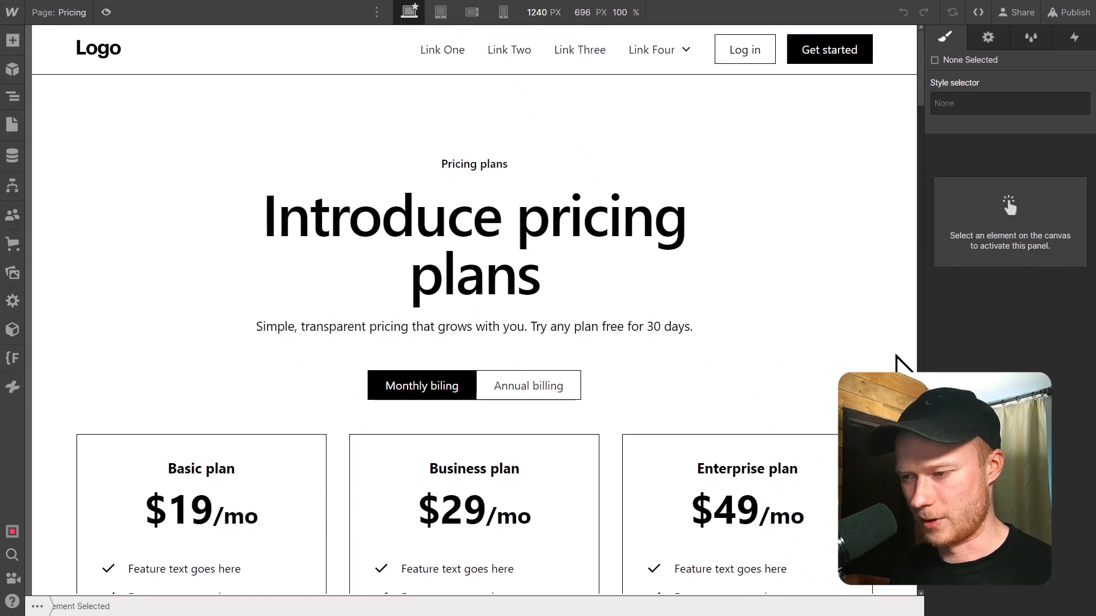
Return to the Home page by searching for "Home" in quick find.
key("ctrl+k")
type("Home")
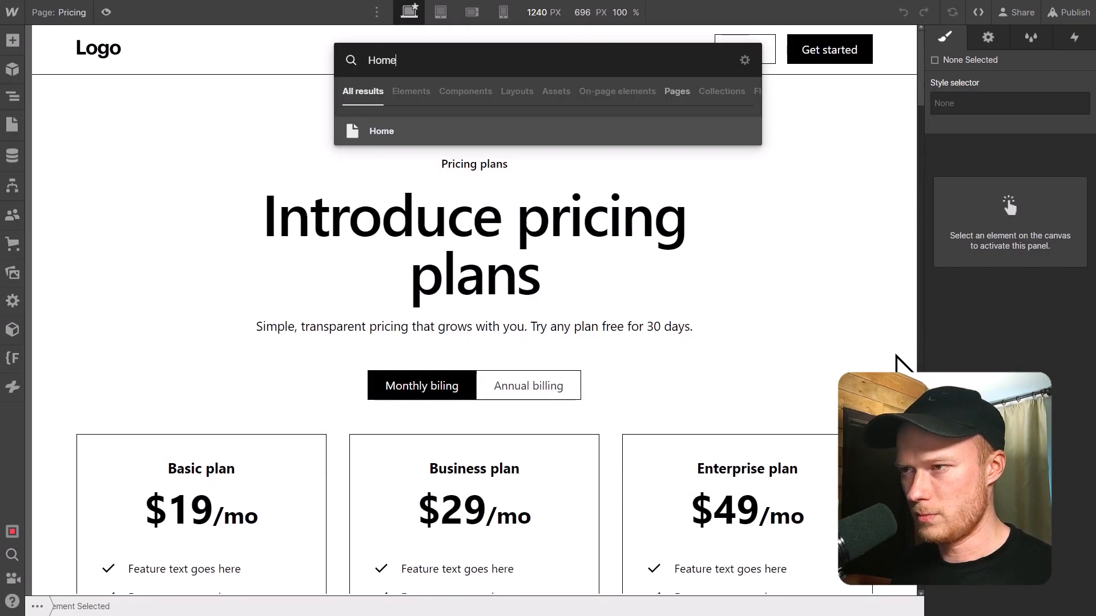
key("Return")
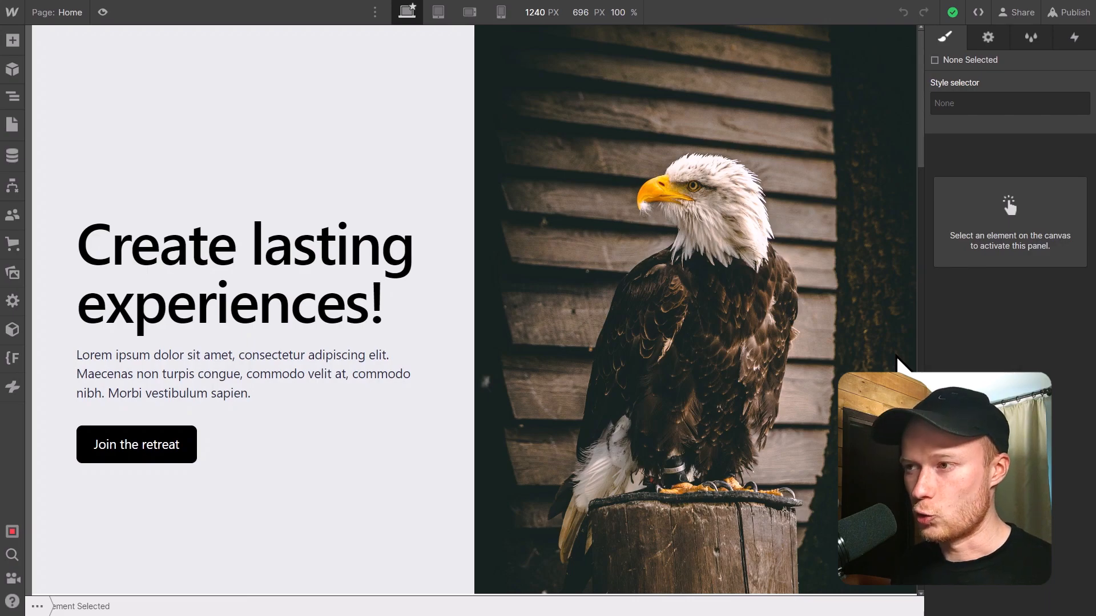
Open the Testimonials CMS collection through quick find, and close it to return to the page canvas.
key("ctrl+k")
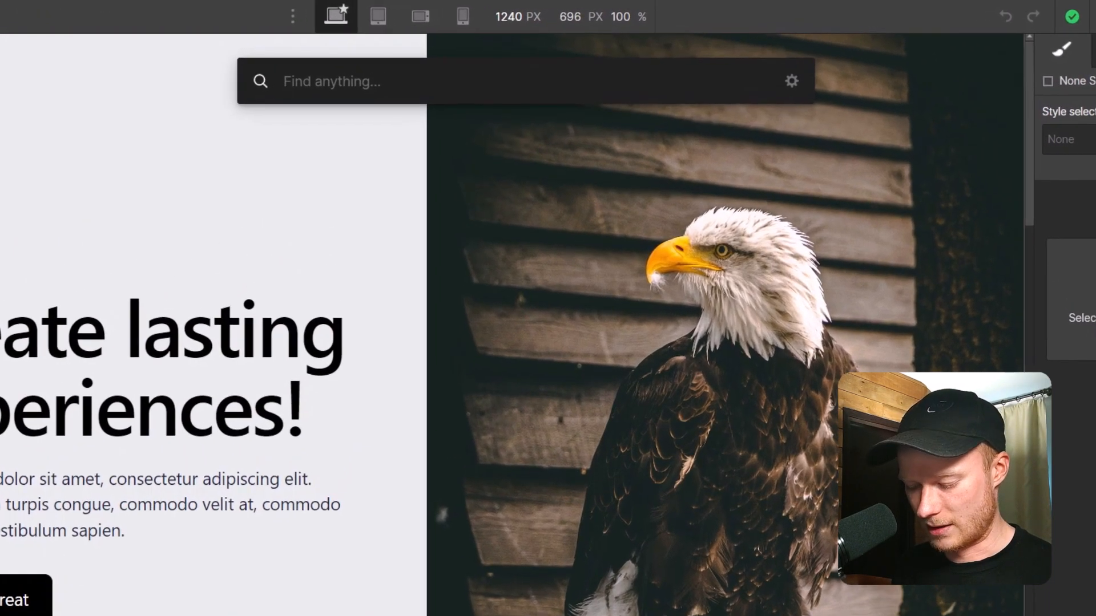
type("Testi")
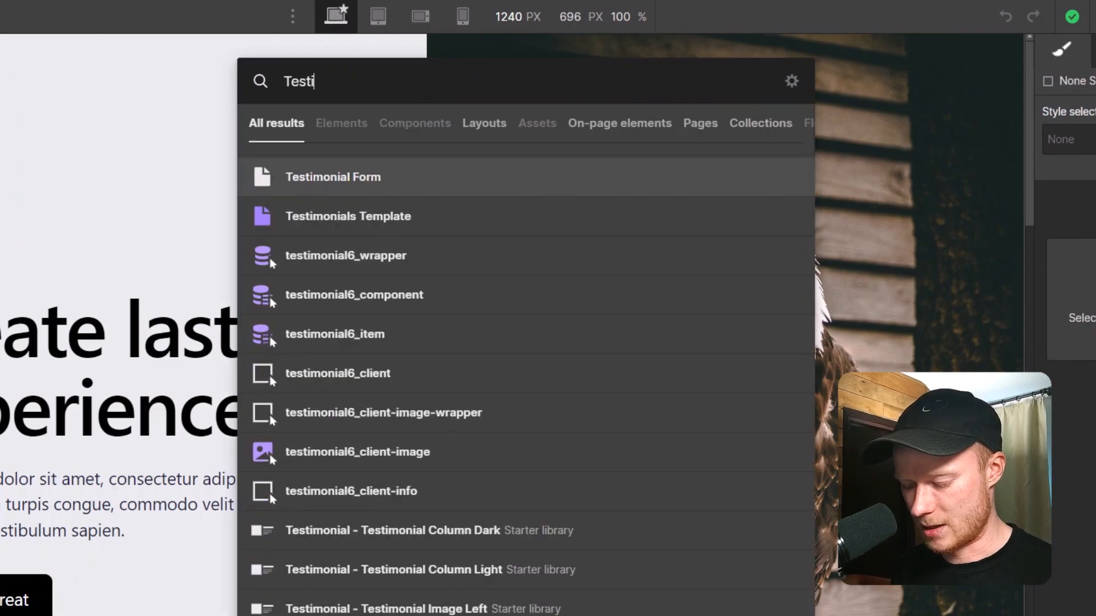
type("monials")
key("Down")
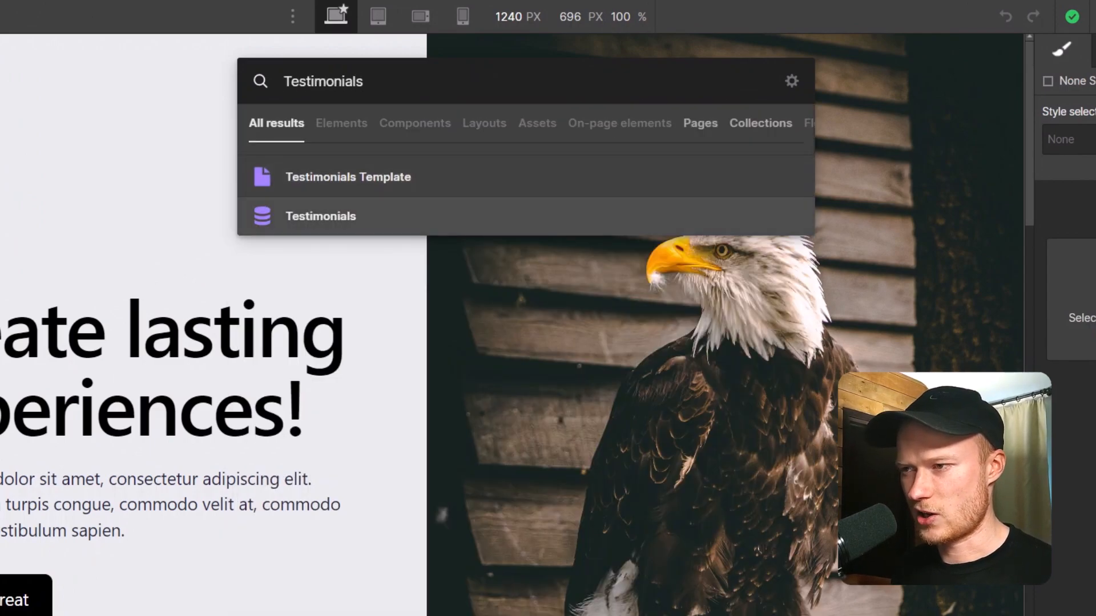
key("Return")
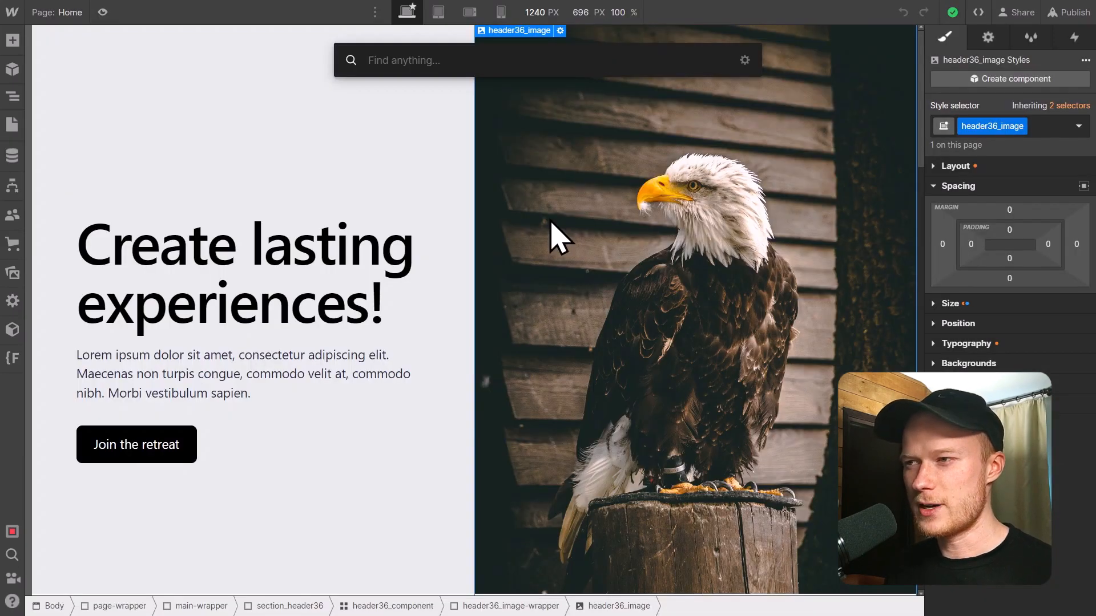
key("Escape")
key("Escape")
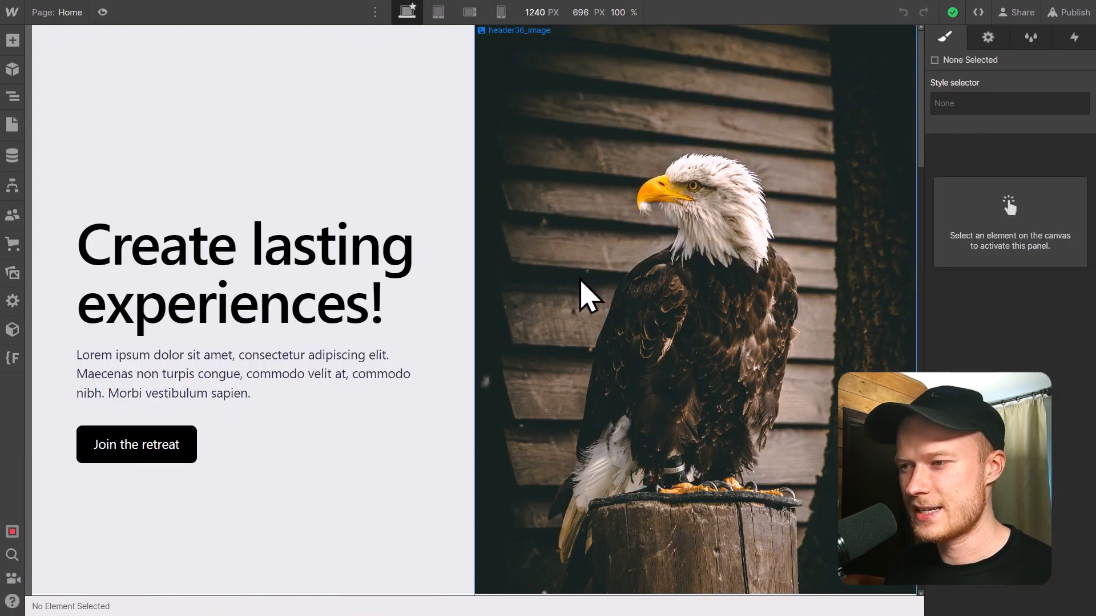
In the footer's social list, wrap the Twitter icon in a Link Block and the LinkedIn icon in a Div Block.
scroll(572, 284, "down", 6)
scroll(572, 284, "down", 12)
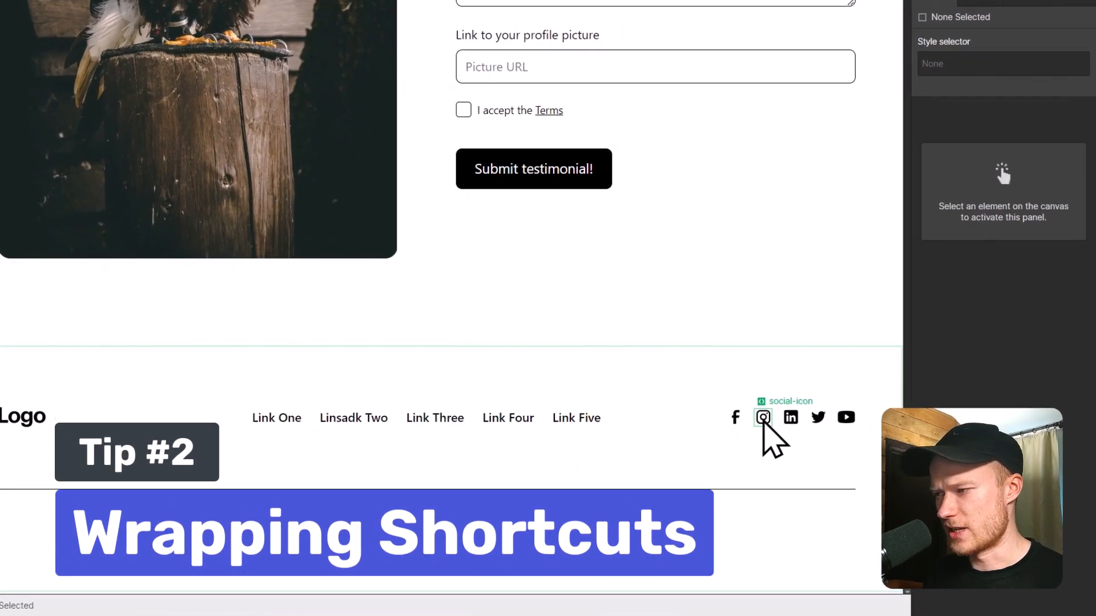
left_click(794, 435)
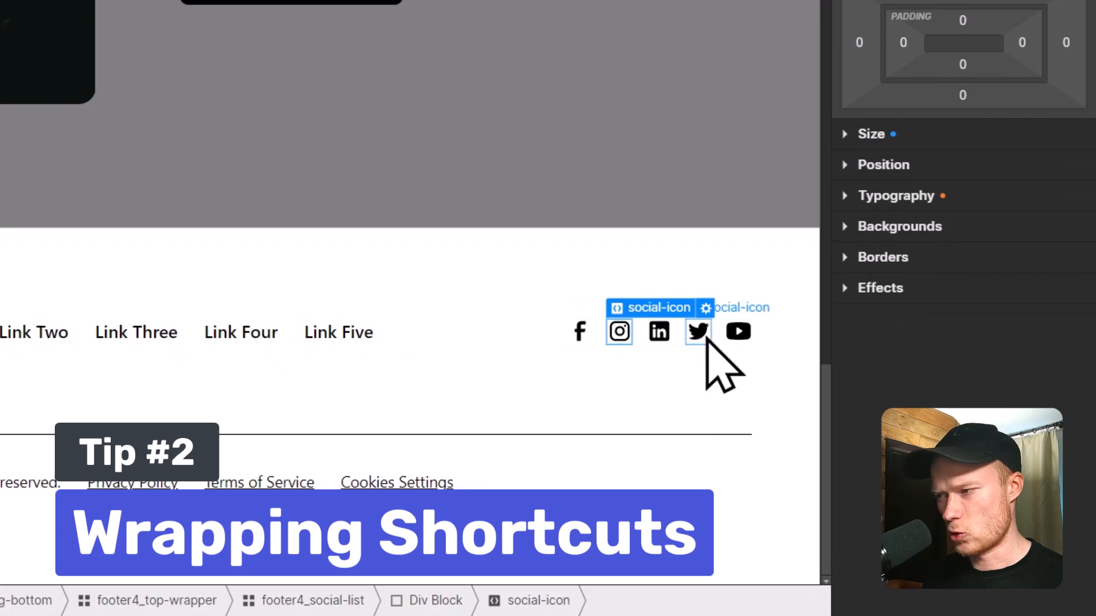
left_click(735, 339)
left_click_drag(735, 339, 702, 360)
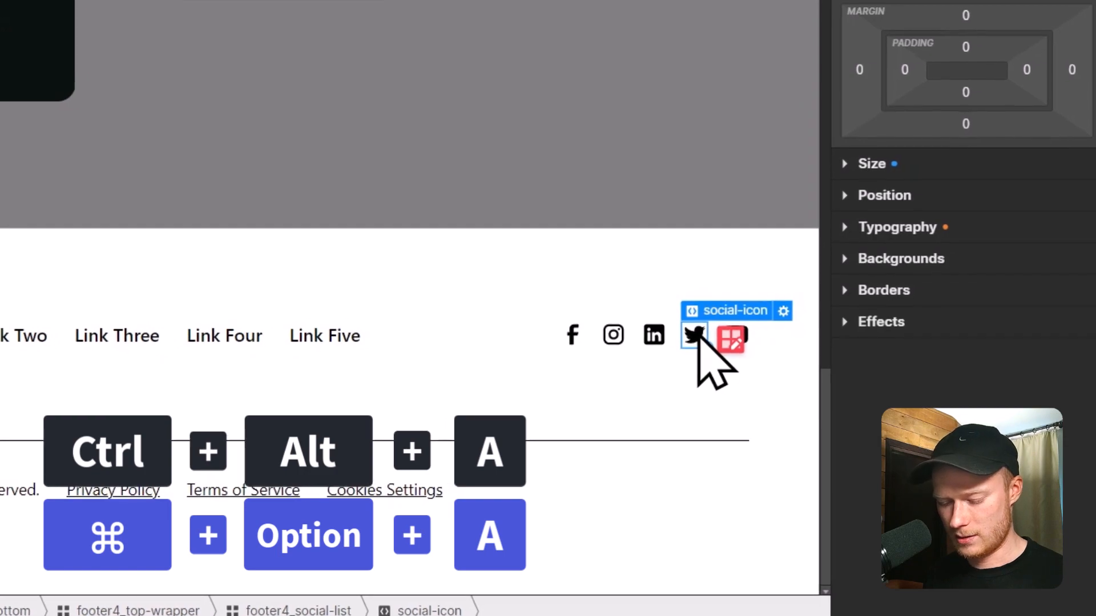
key("ctrl+alt+a")
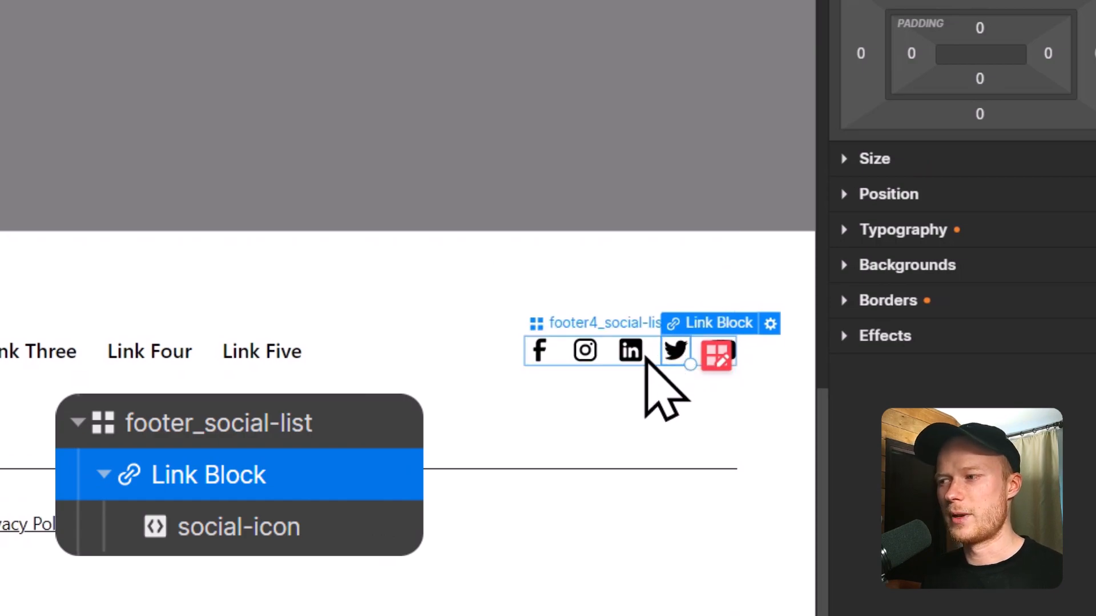
left_click(639, 360)
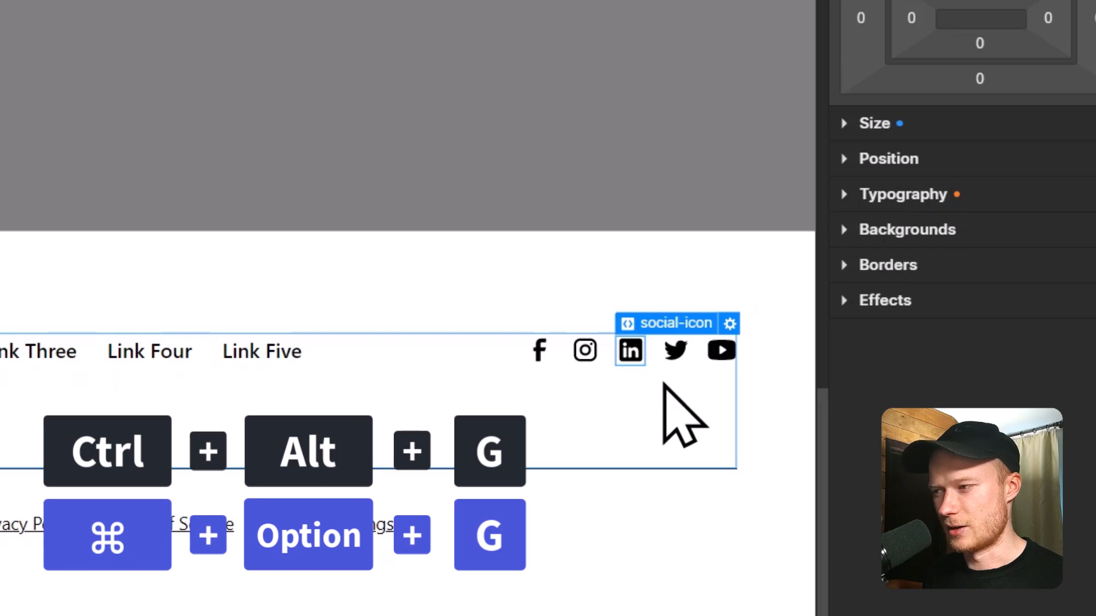
key("ctrl+alt+g")
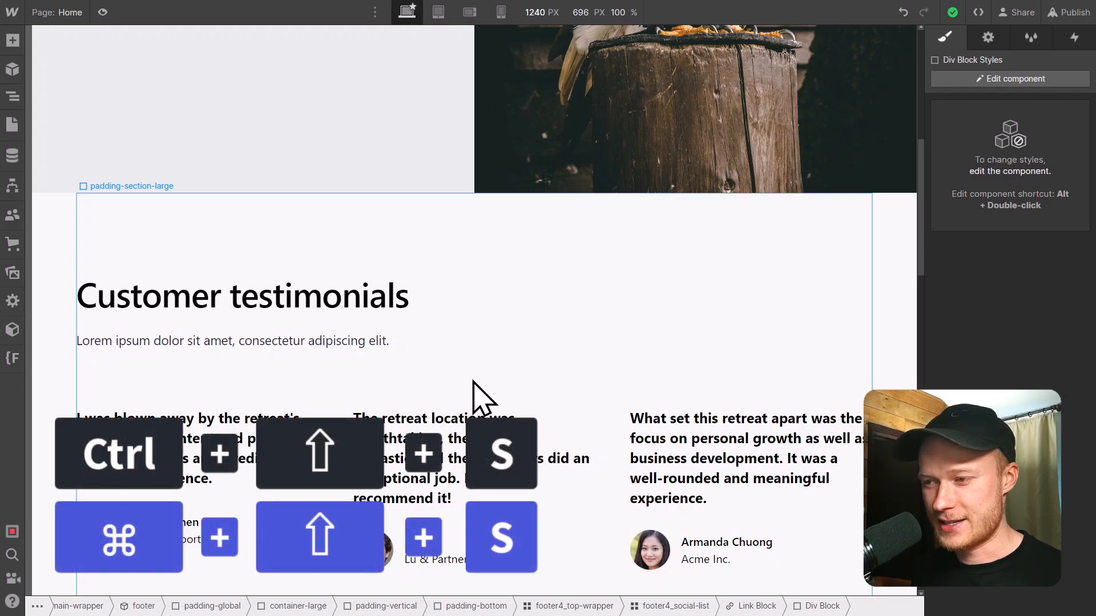
Save a site backup with the description "Before Change XYZ".
key("ctrl+shift+s")
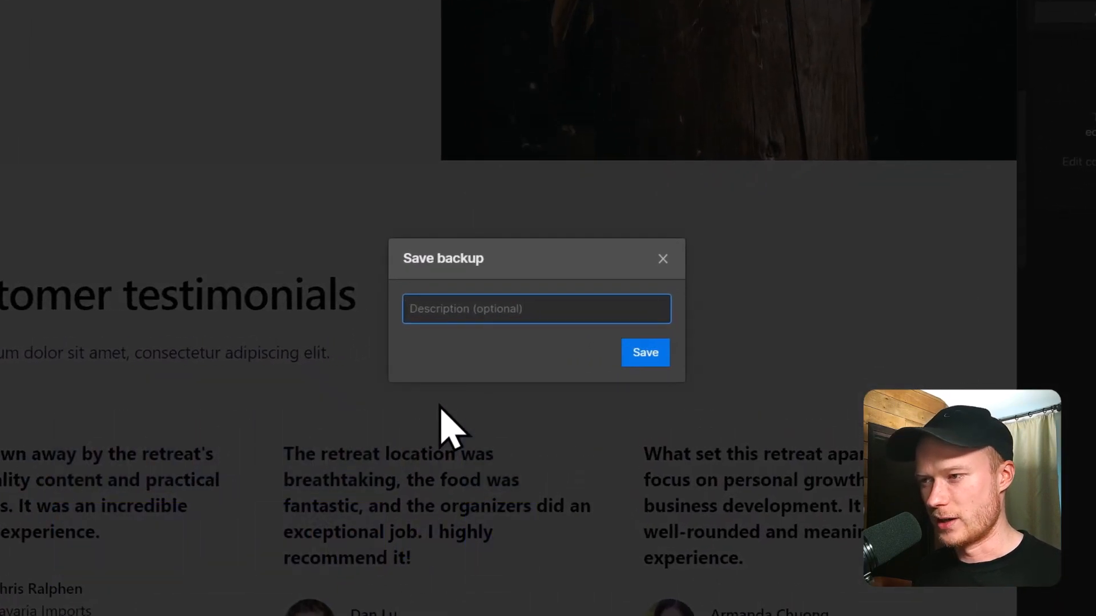
type("Before Change XZY")
key("BackSpace")
type("Z")
key("Return")
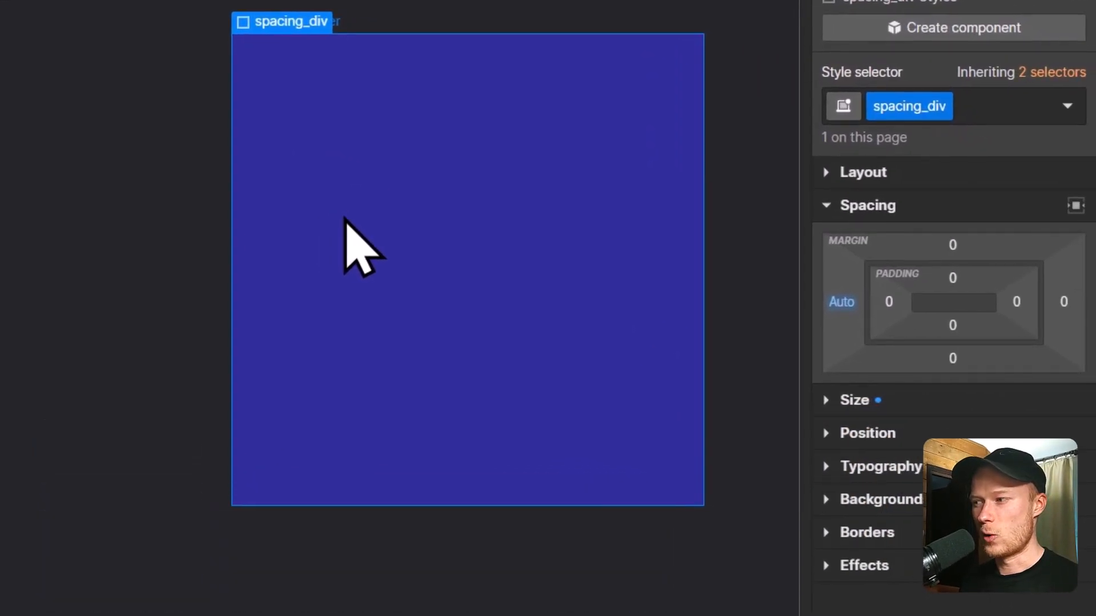
Set the spacing_div padding to 4.5rem, starting with the left side and applying it to all four sides.
left_click(888, 303)
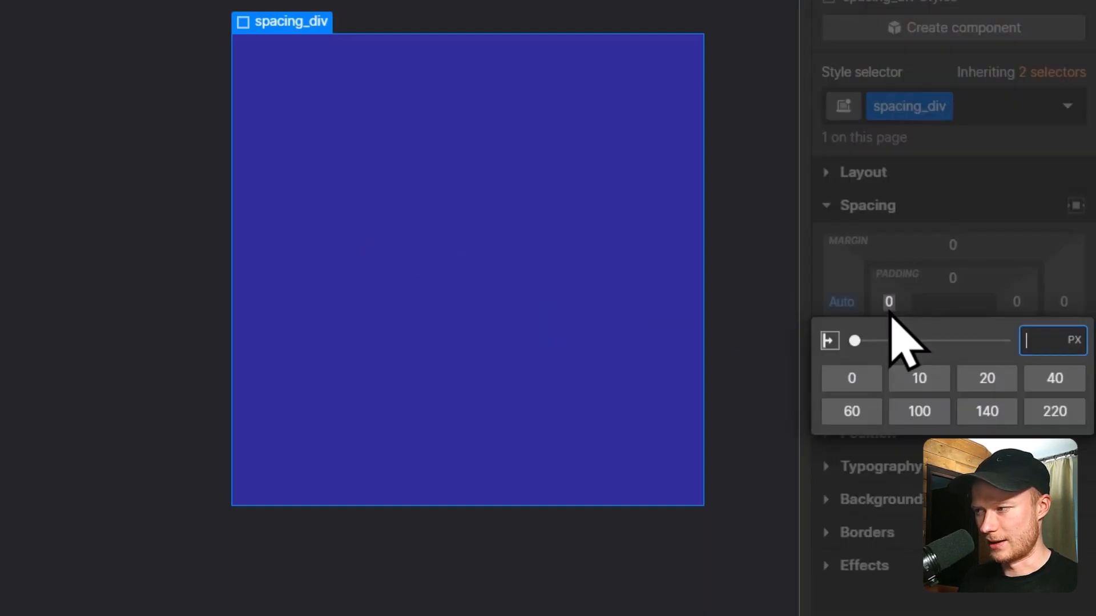
type("4.5rem")
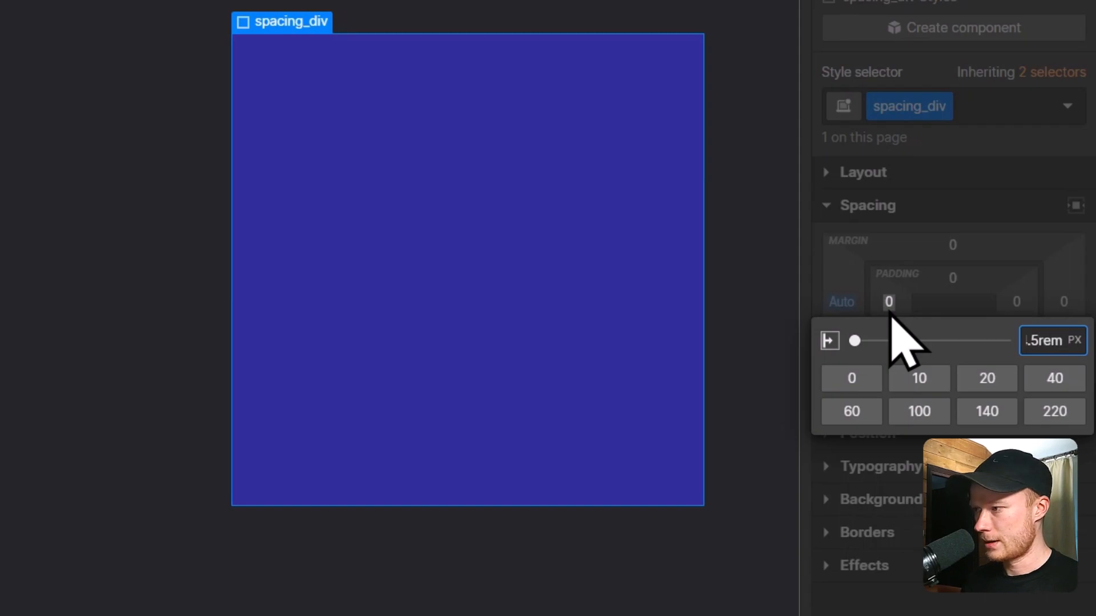
key("Return")
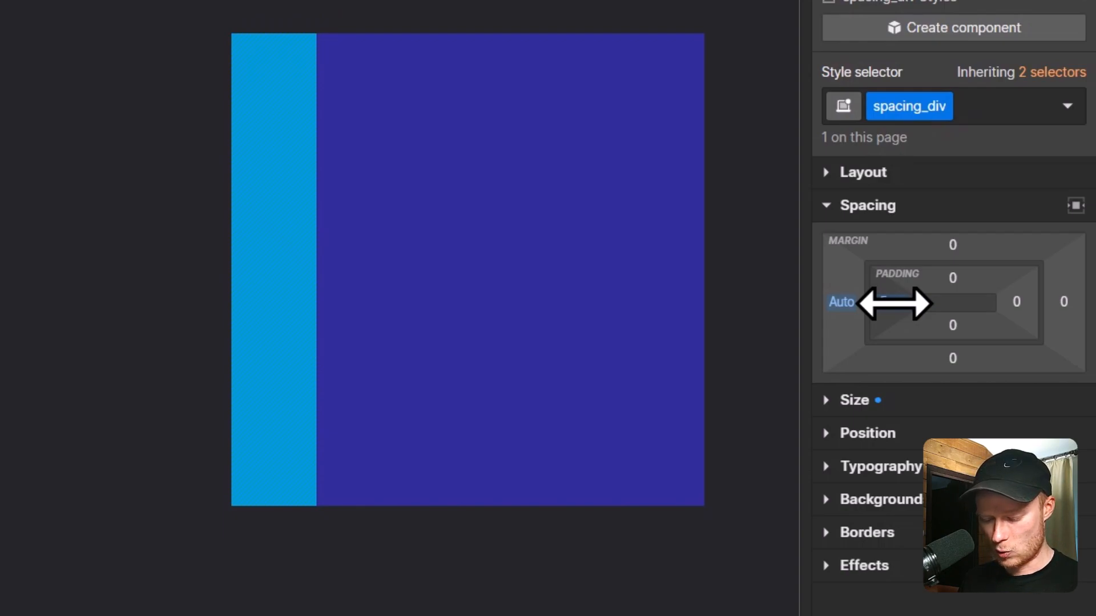
left_click(894, 303, "shift")
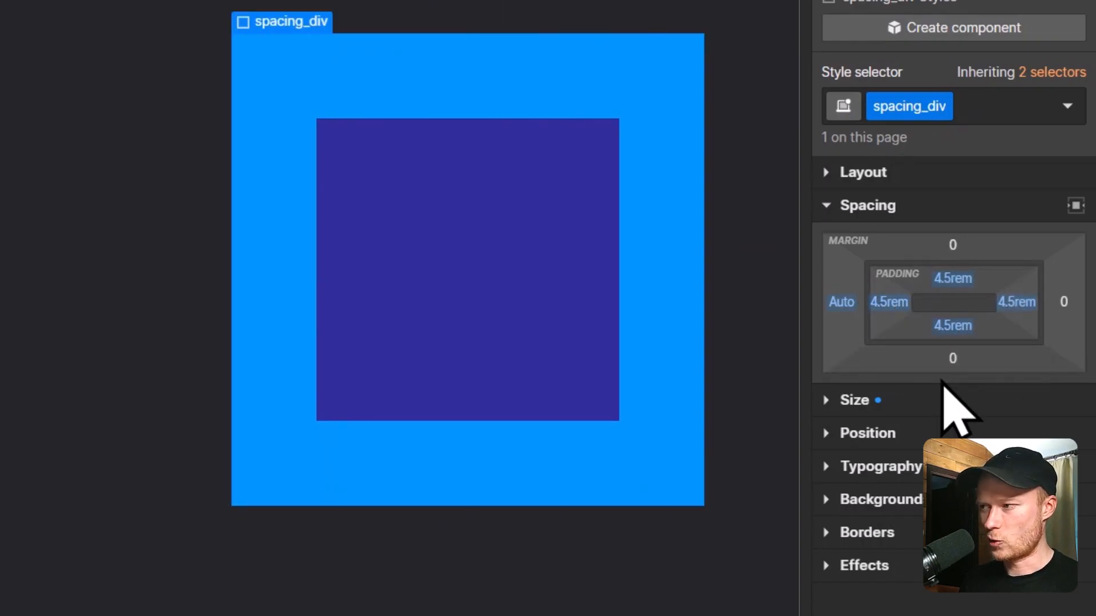
Undo the all-sides padding on spacing_div, and apply the 4.5rem left padding to the left and right sides only.
key("ctrl+z")
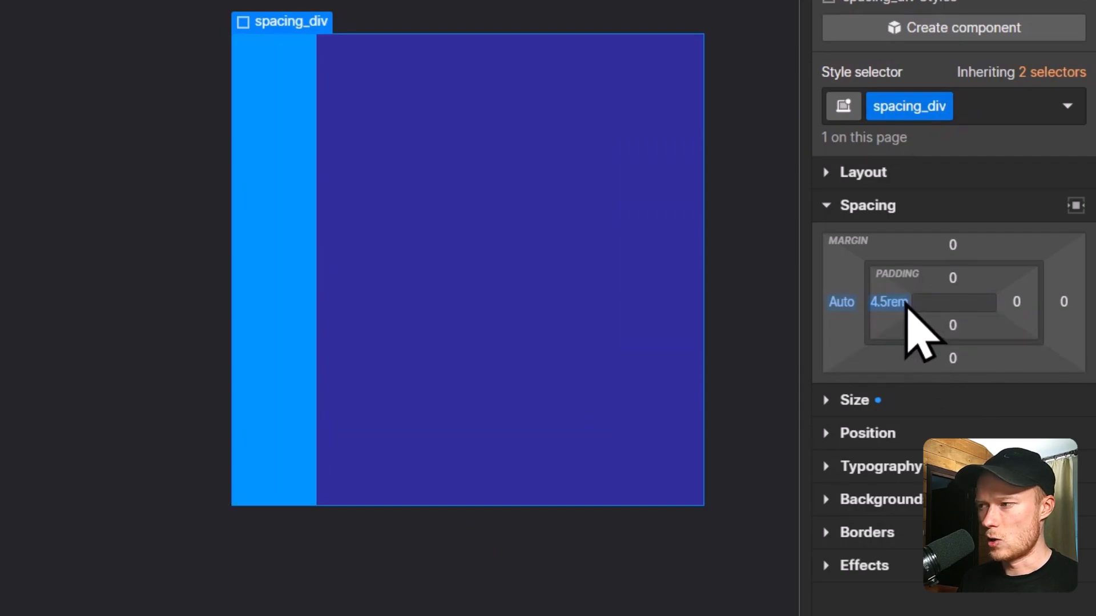
left_click_drag(905, 303, 904, 301)
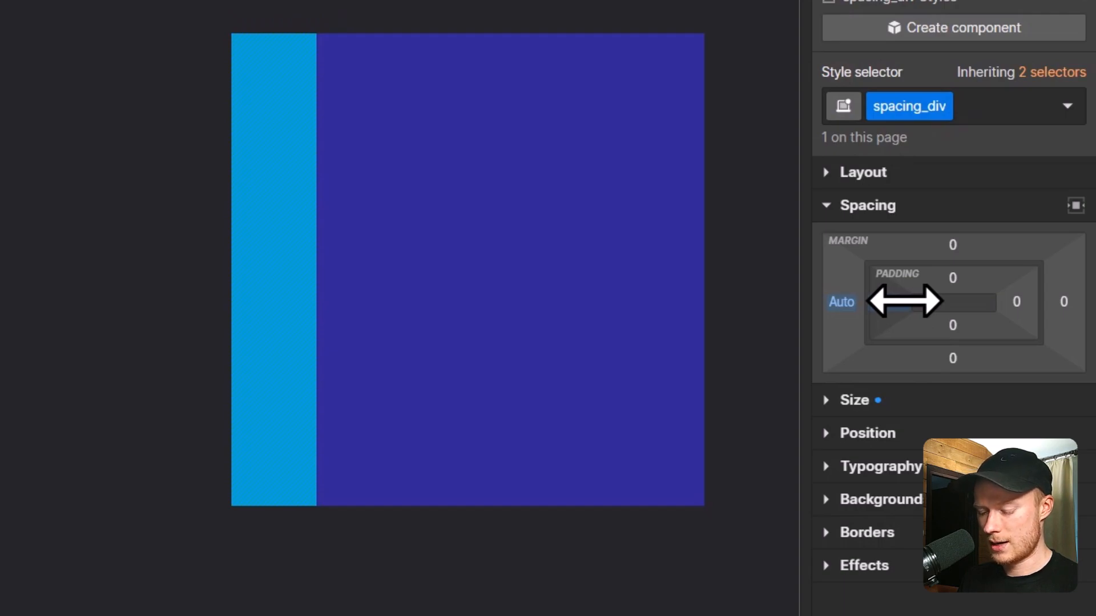
key("alt")
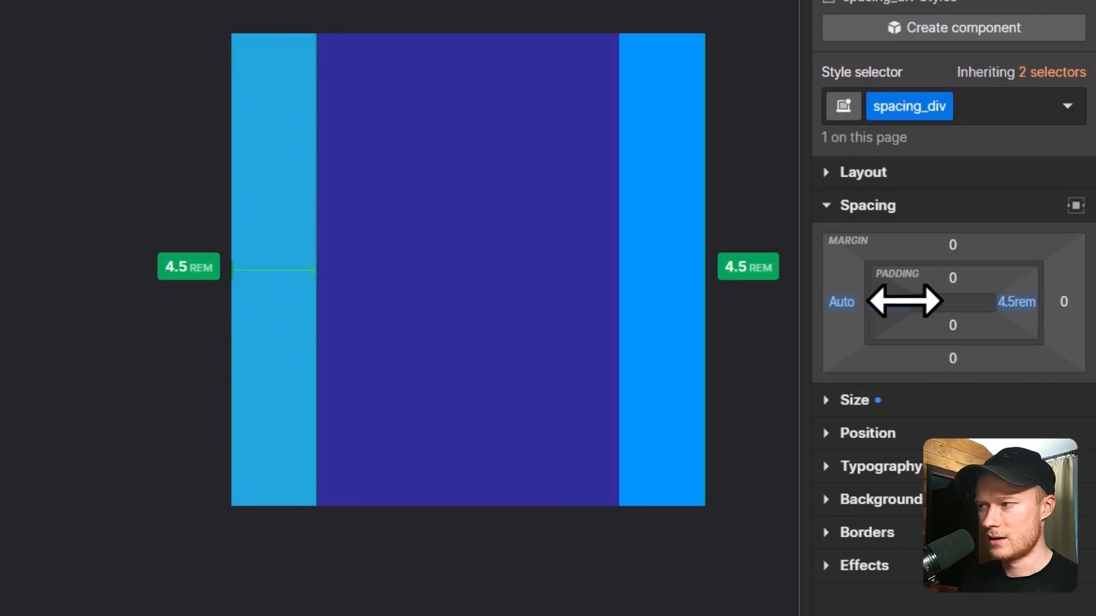
left_click_drag(905, 302, 904, 303)
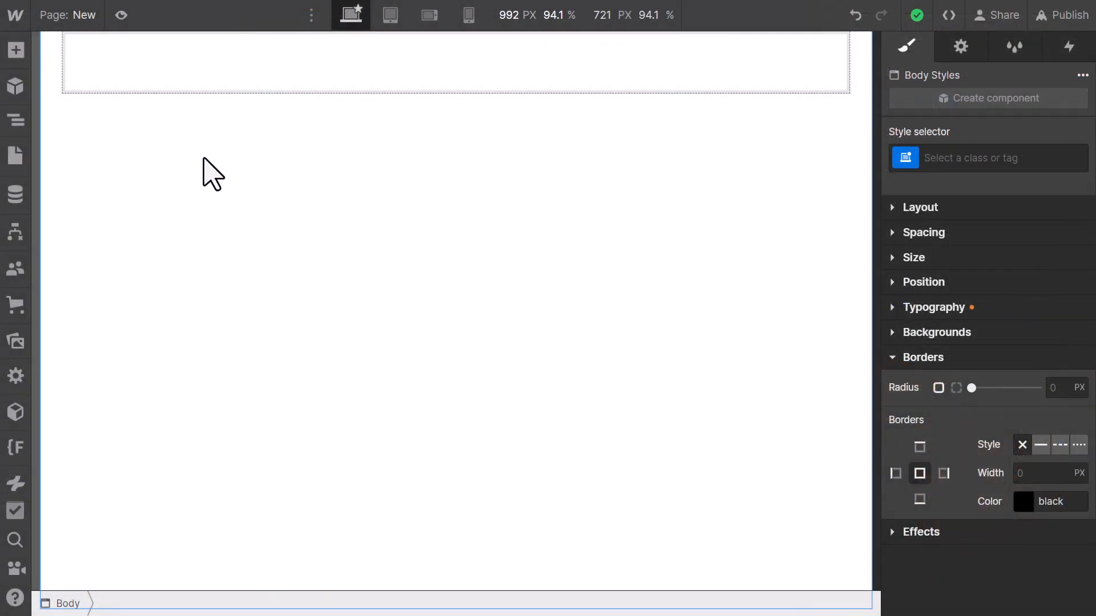
Add a Section to the body of the New page, and insert a Container in it.
key("a")
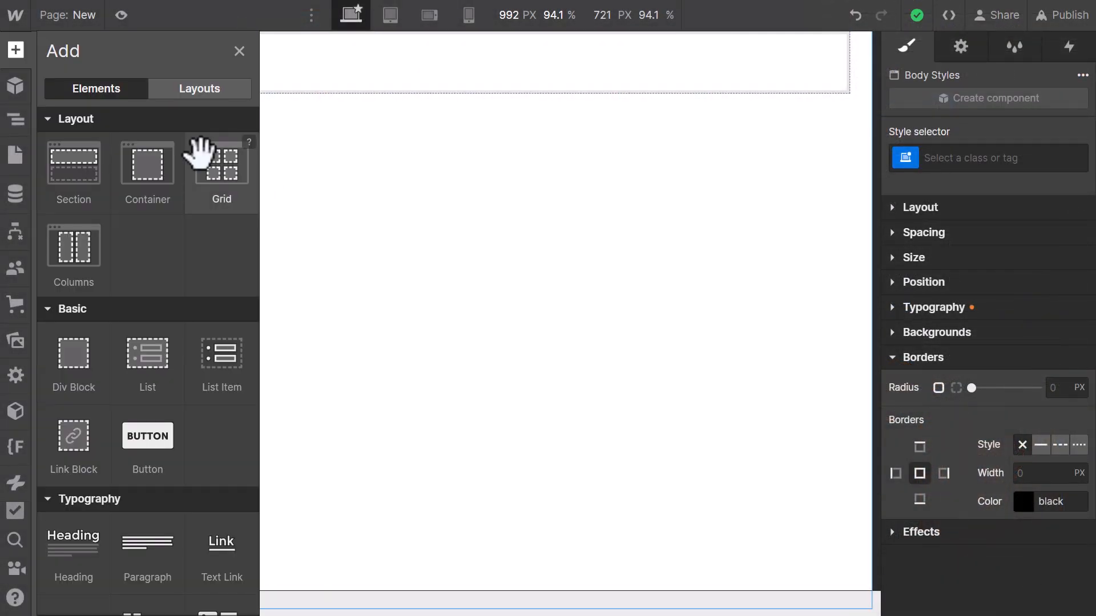
left_click(91, 161)
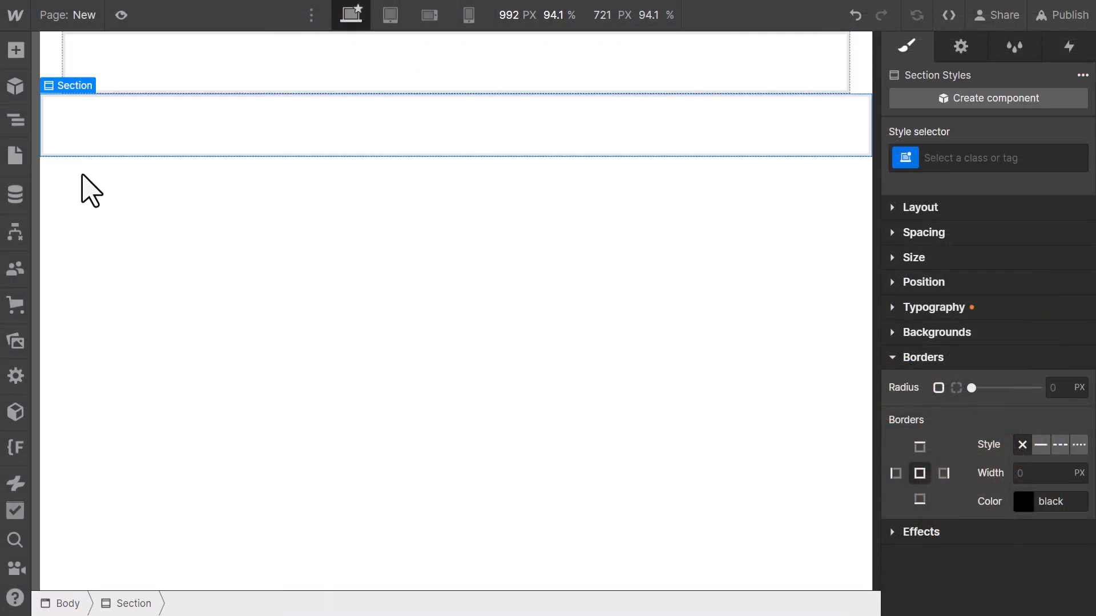
key("a")
left_click(150, 166)
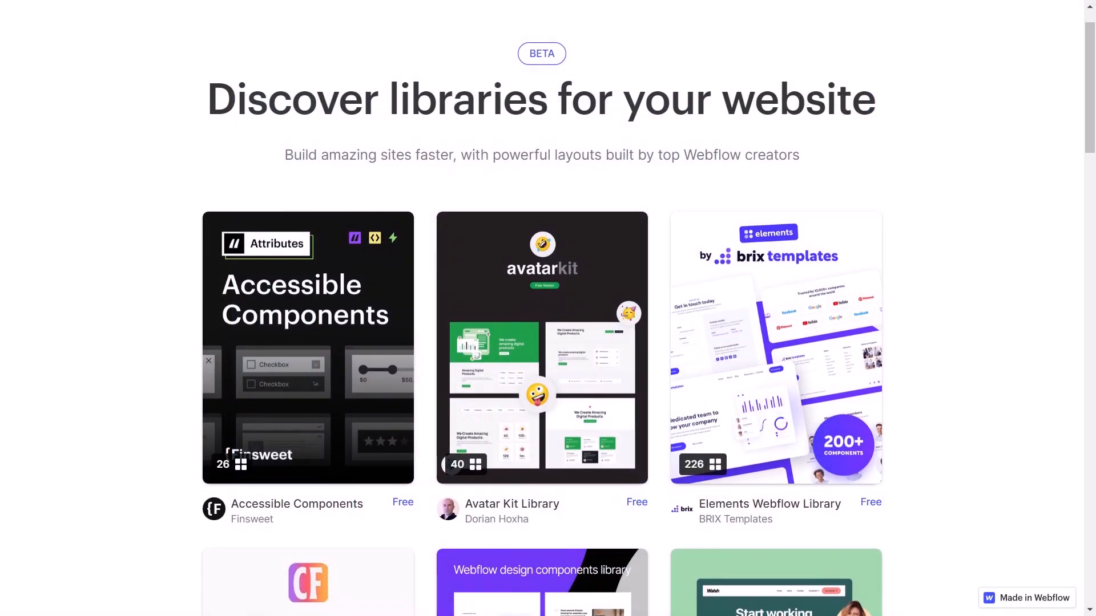
Examine the available Webflow libraries, and the categories and new components of the component library.
scroll(548, 308, "down", 2)
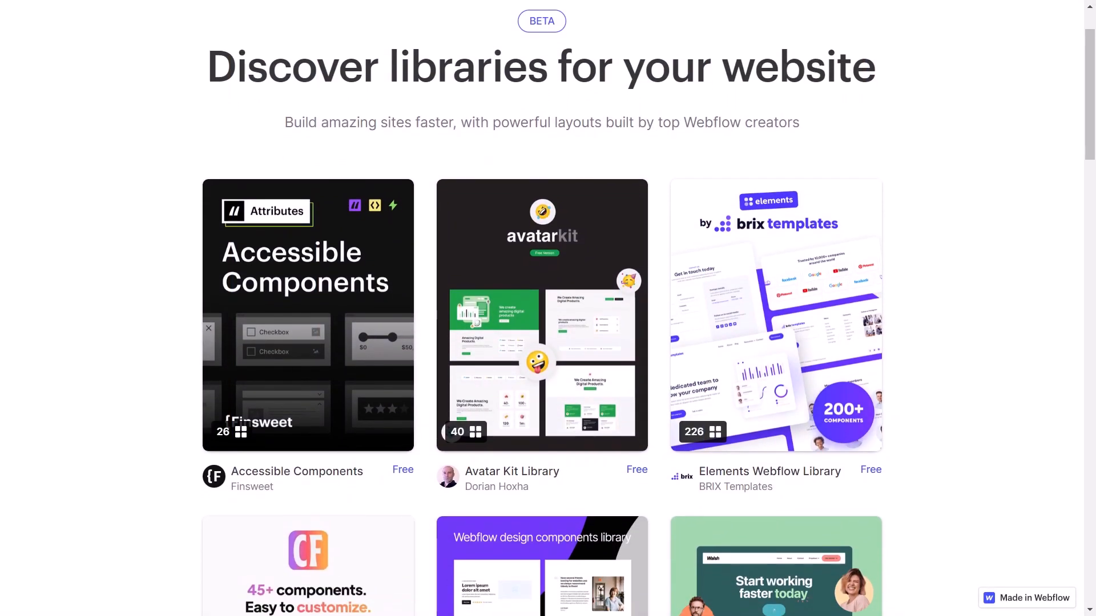
scroll(548, 308, "down", 2)
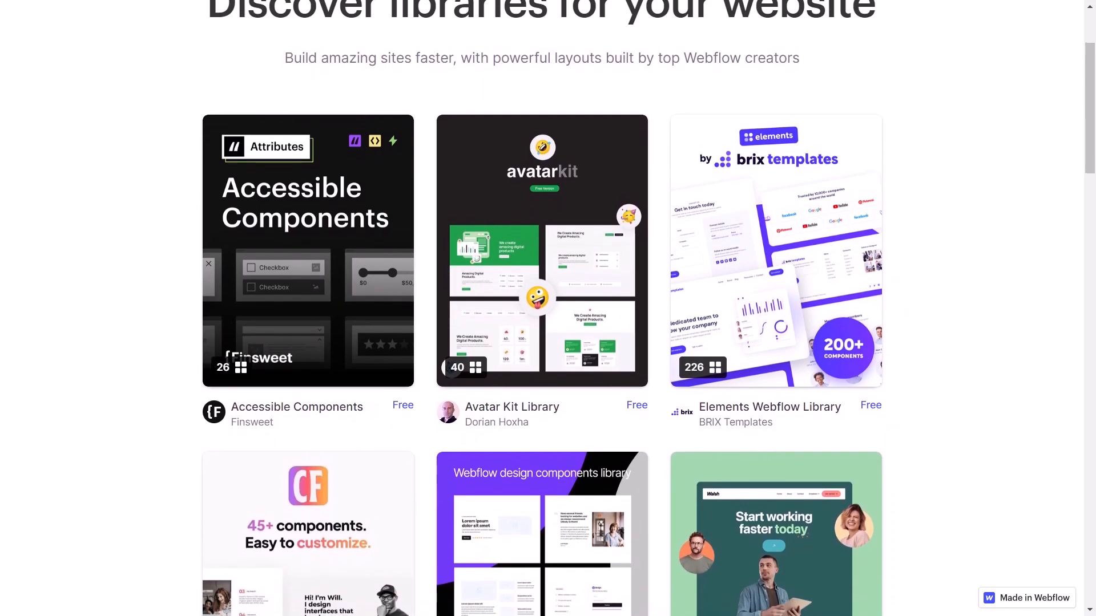
scroll(547, 308, "down", 2)
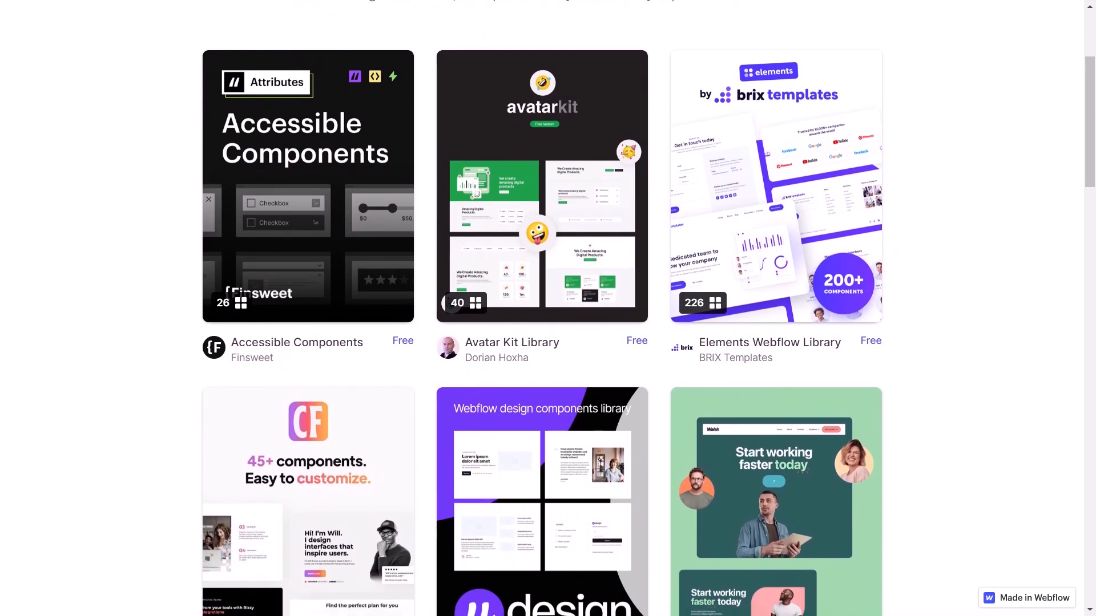
scroll(548, 308, "down", 2)
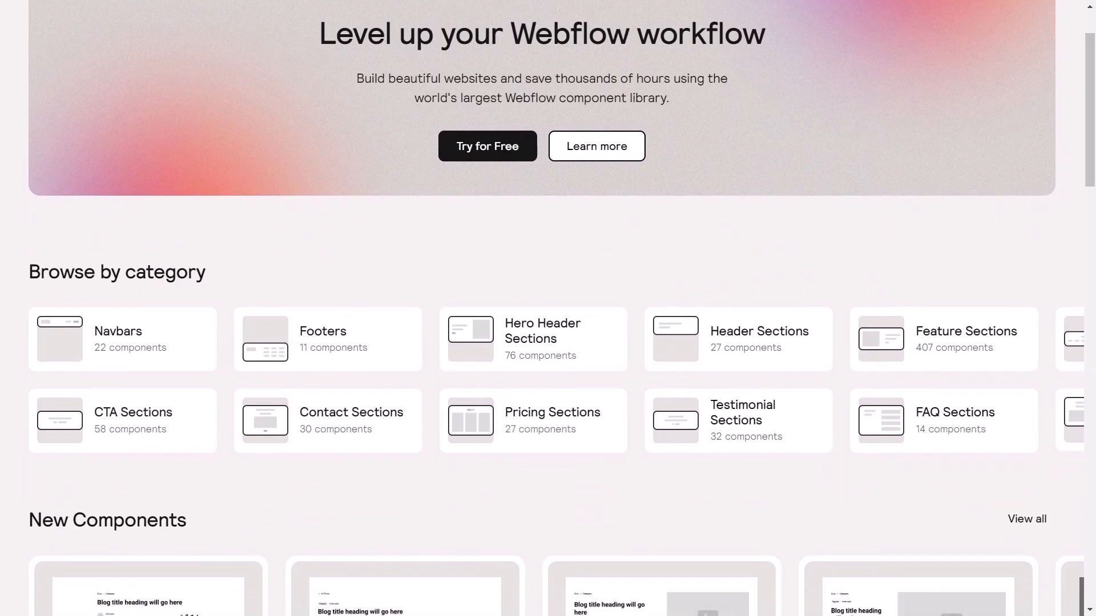
scroll(548, 308, "down", 2)
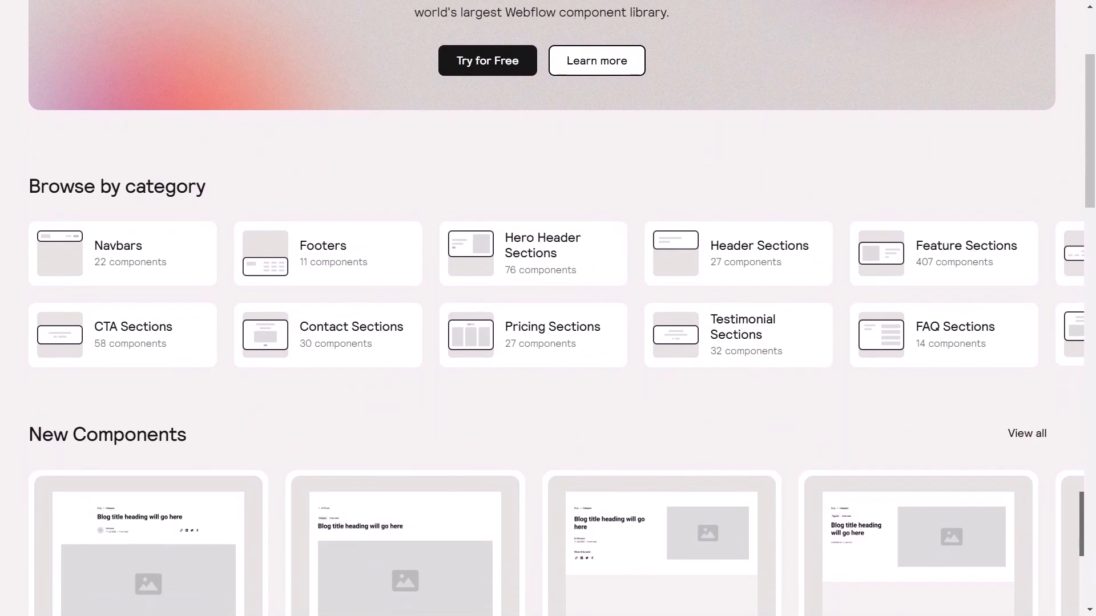
scroll(548, 308, "down", 2)
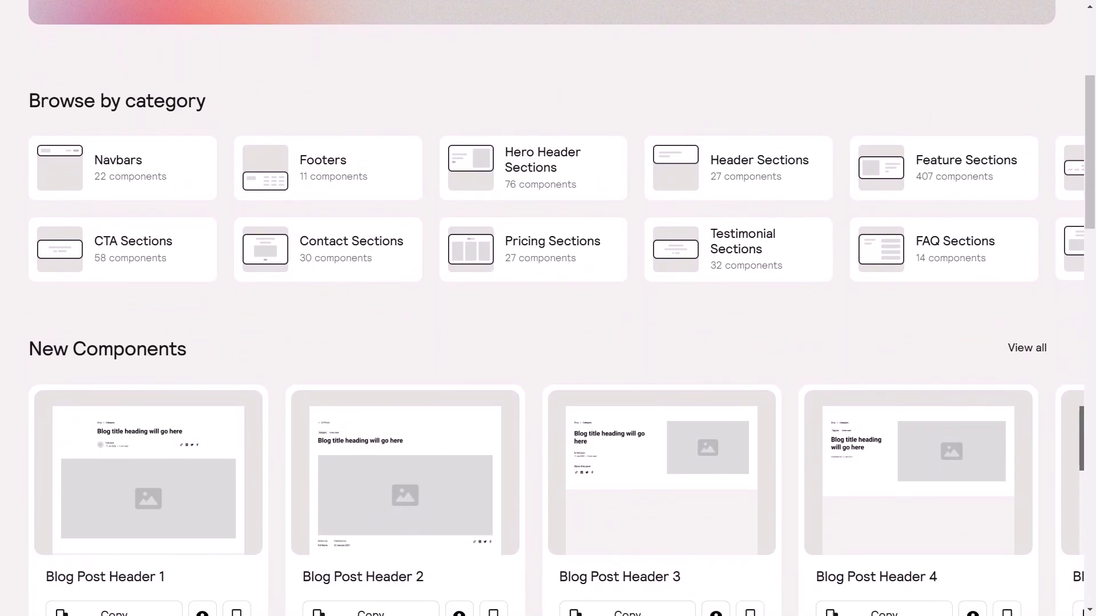
scroll(548, 309, "down", 1)
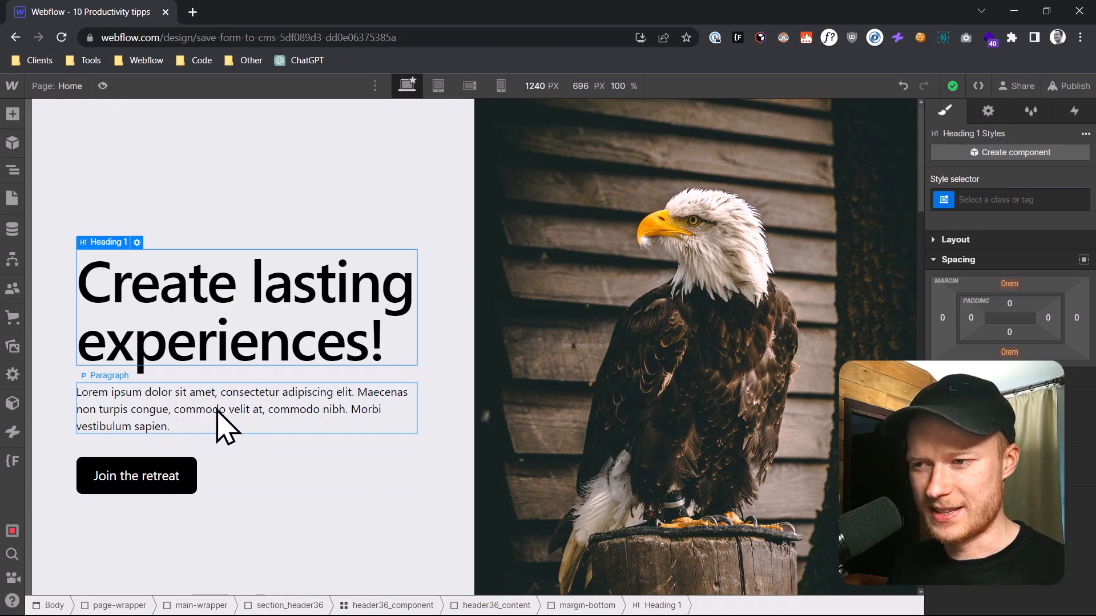
Assign the existing class text-size-medium to the paragraph below the hero heading, finding it with the abbreviation "txmd".
left_click(249, 414)
left_click(999, 197)
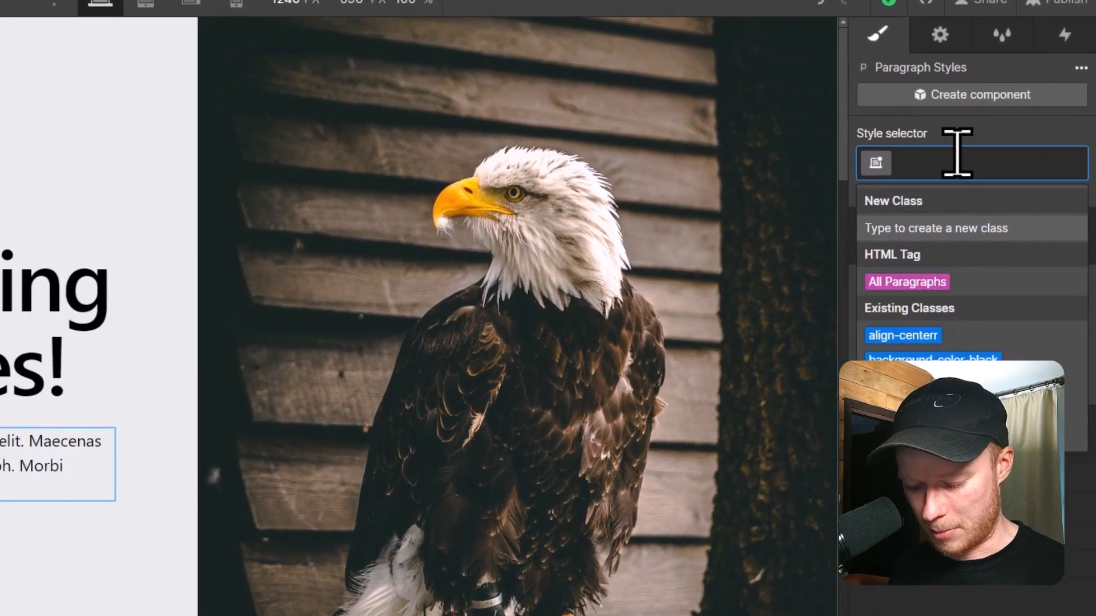
type("t")
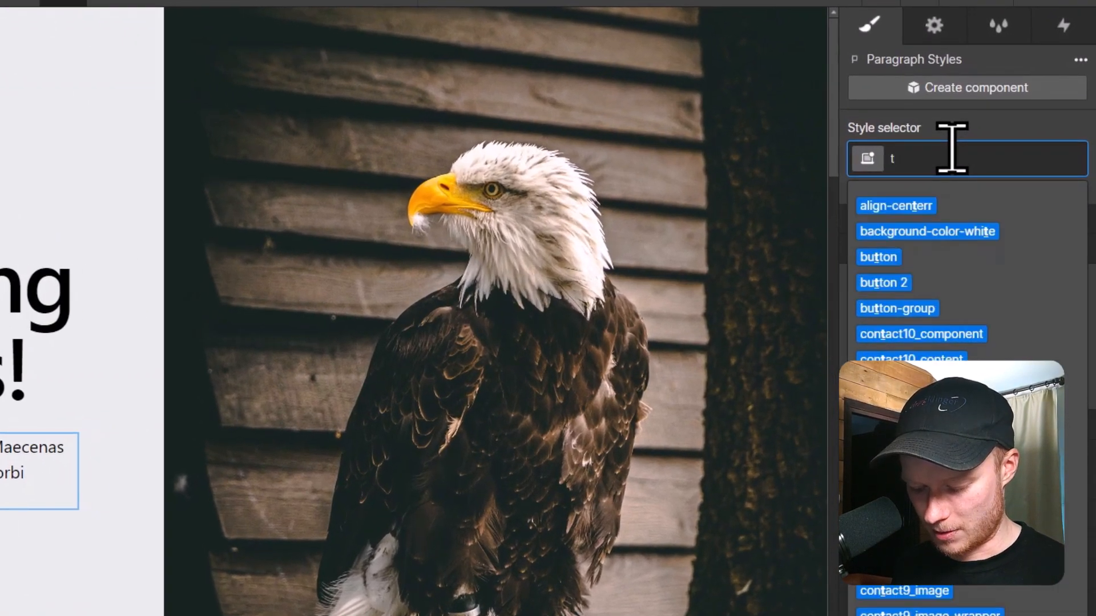
type("xmd")
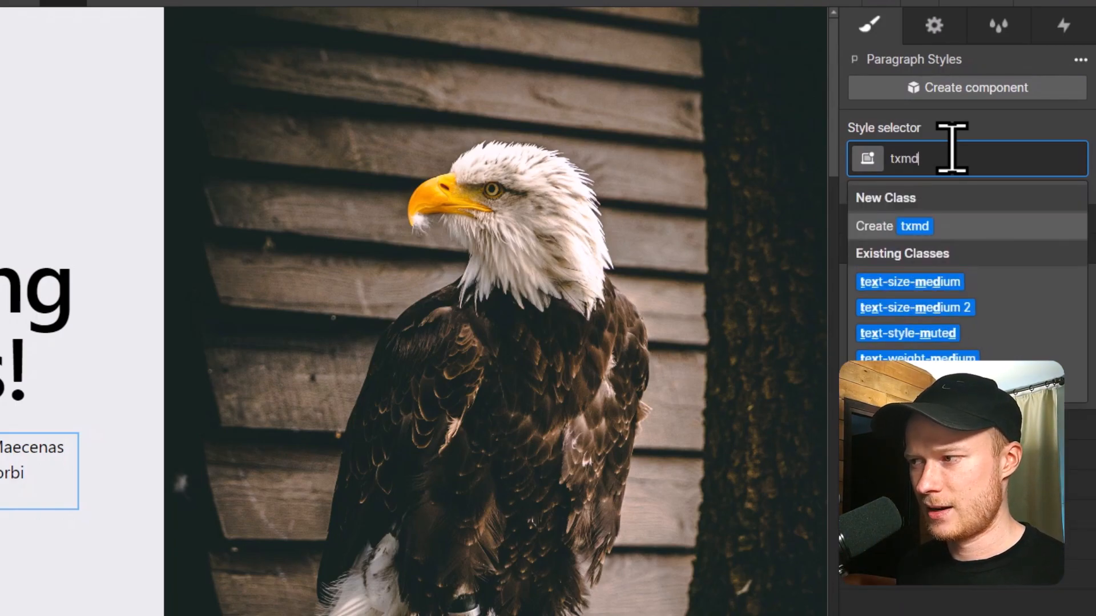
key("Down")
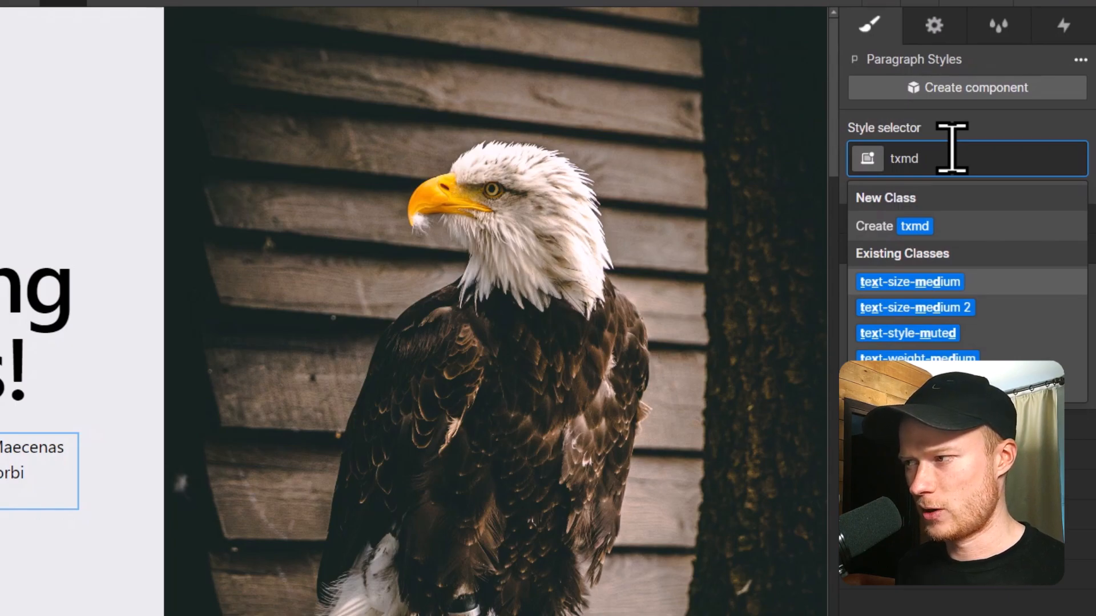
key("Return")
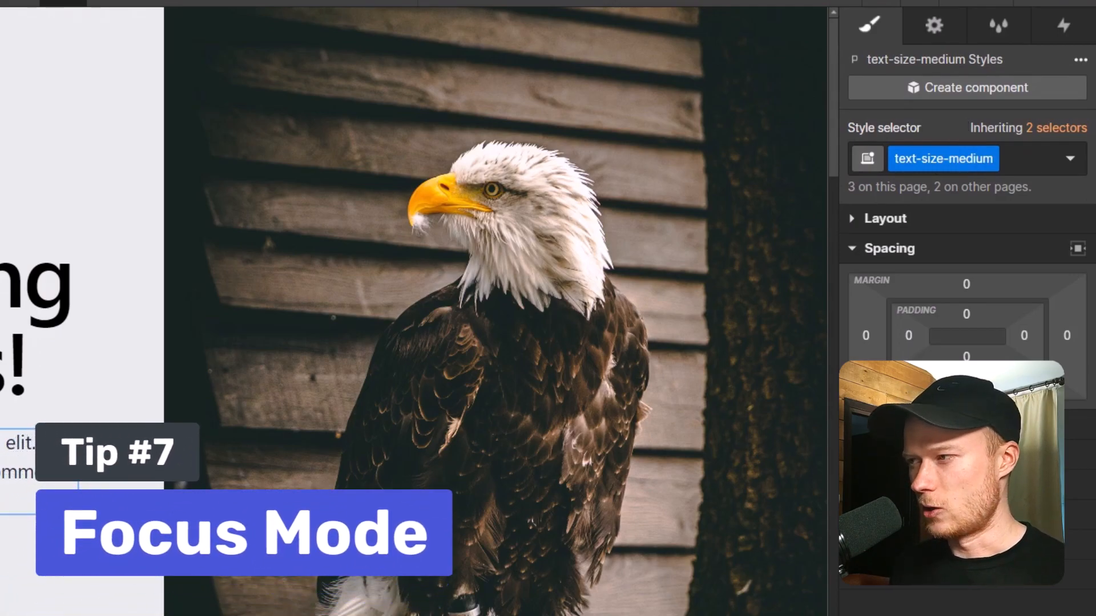
Turn off the style panel's focus mode, and expand the Typography, Size and Layout sections together.
left_click(1080, 59)
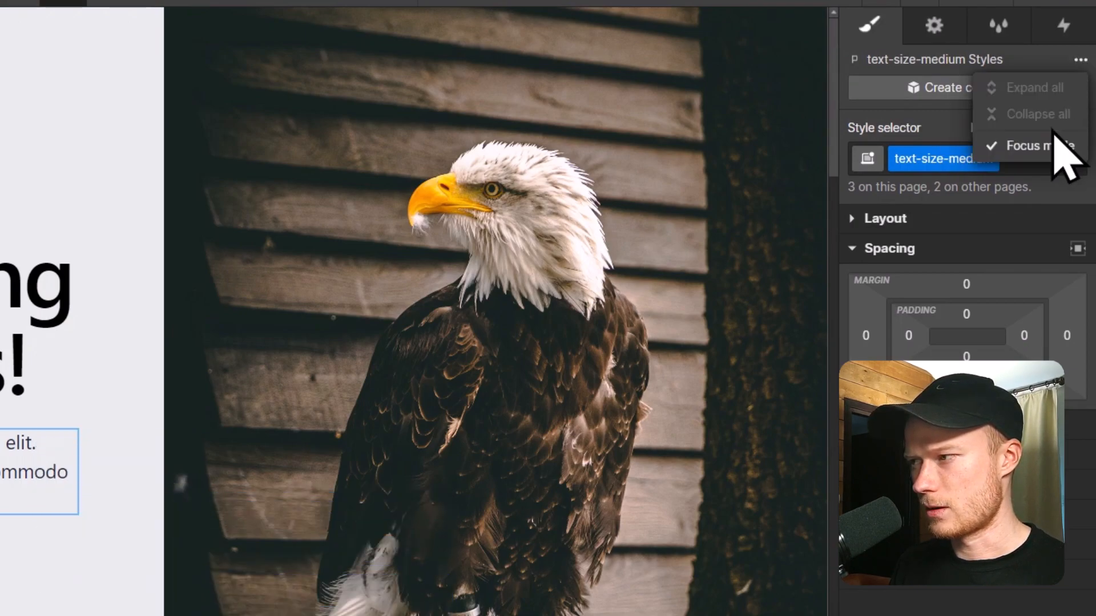
left_click(1044, 147)
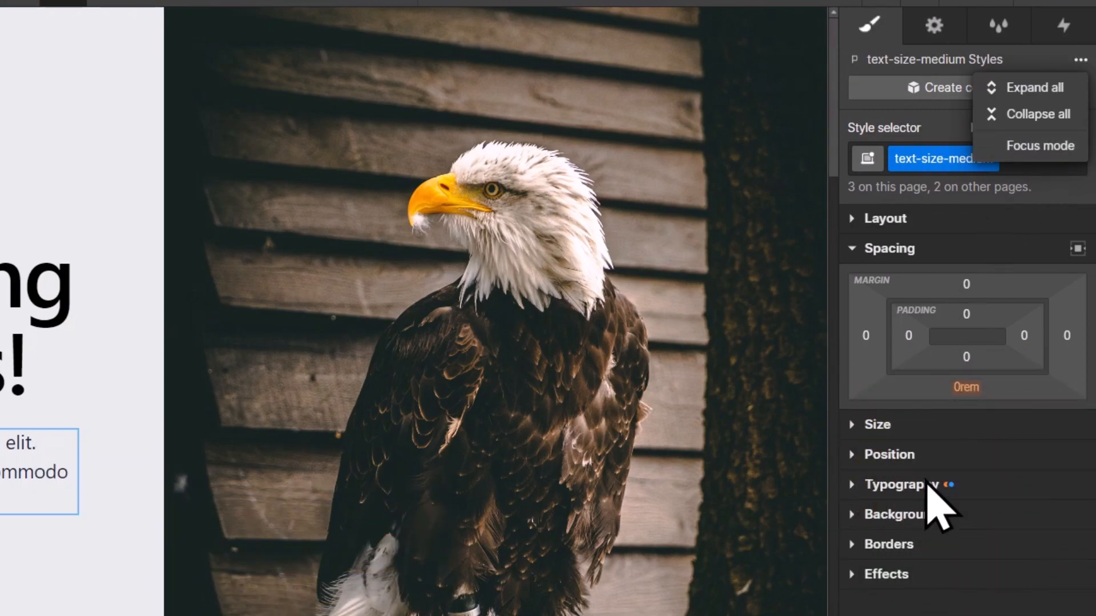
left_click(908, 486)
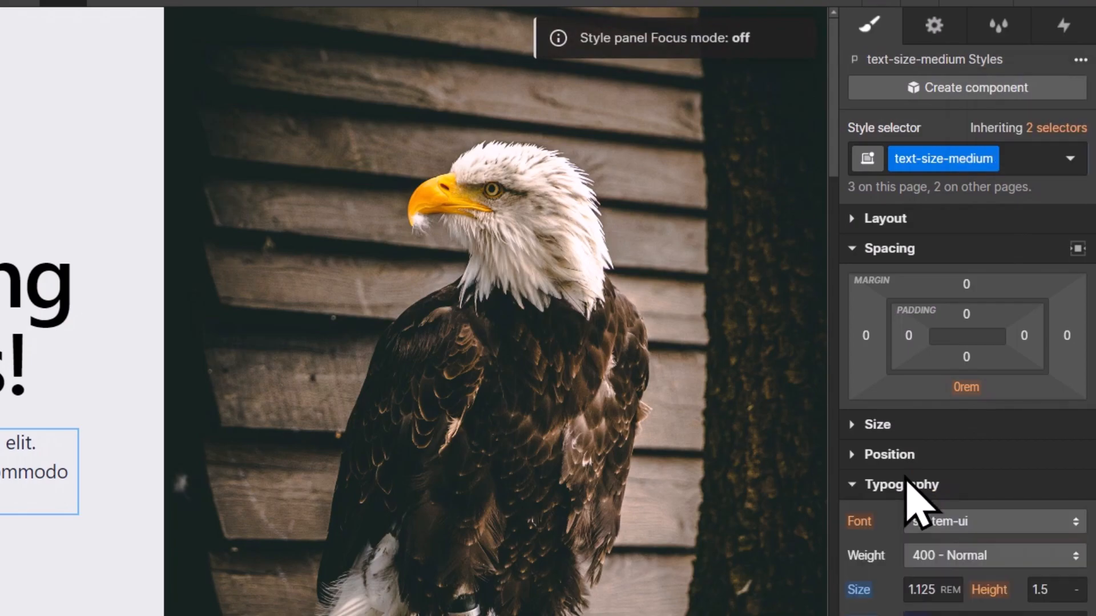
left_click(882, 426)
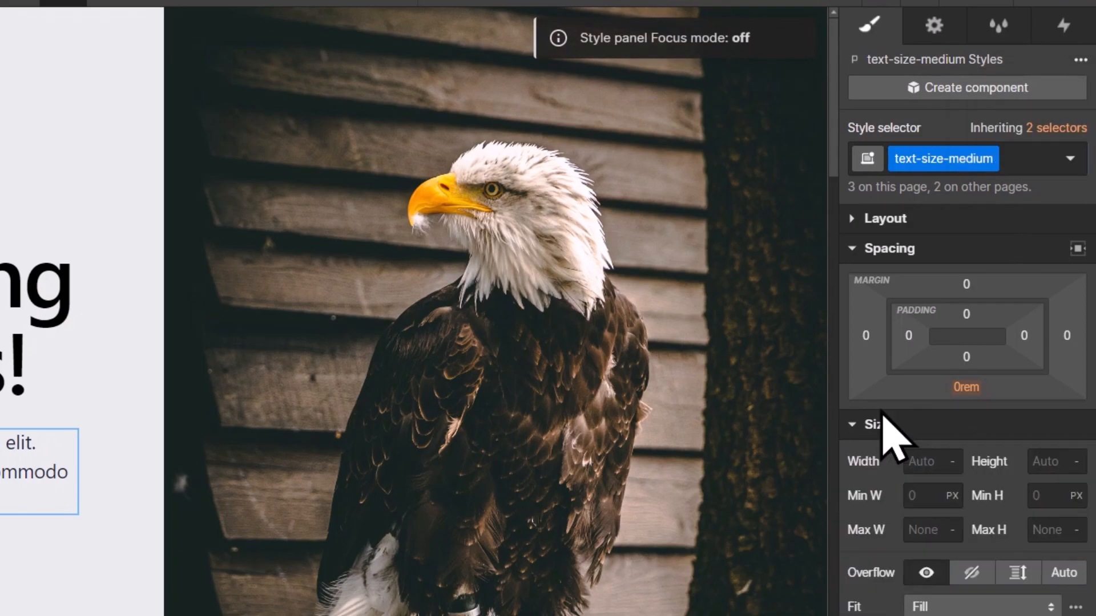
left_click(894, 221)
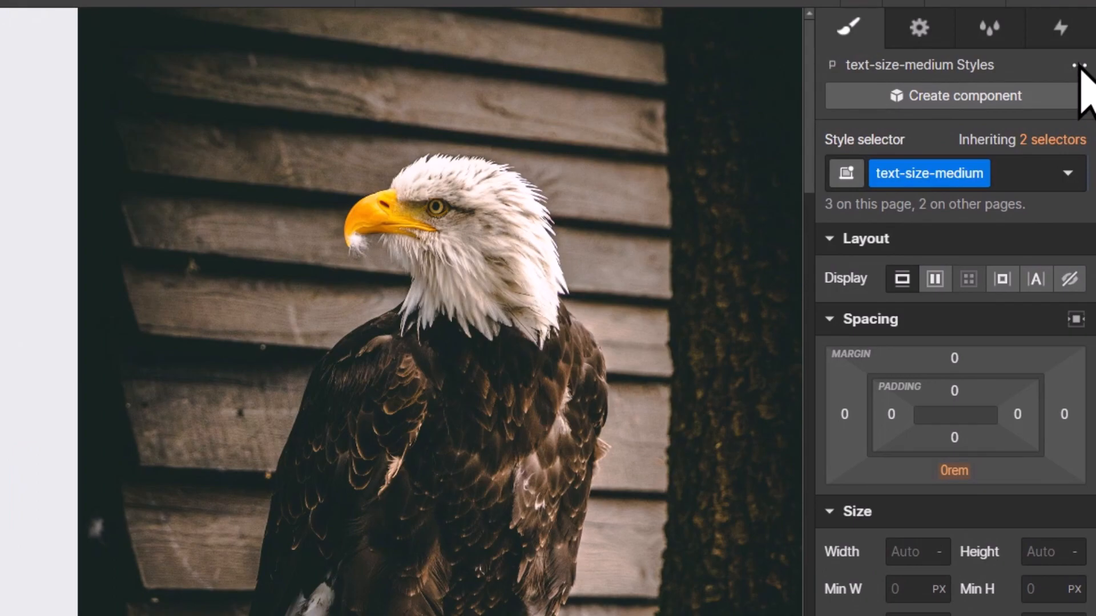
Turn on the style panel's focus mode, and expand the Typography section.
left_click(1079, 66)
left_click(1041, 159)
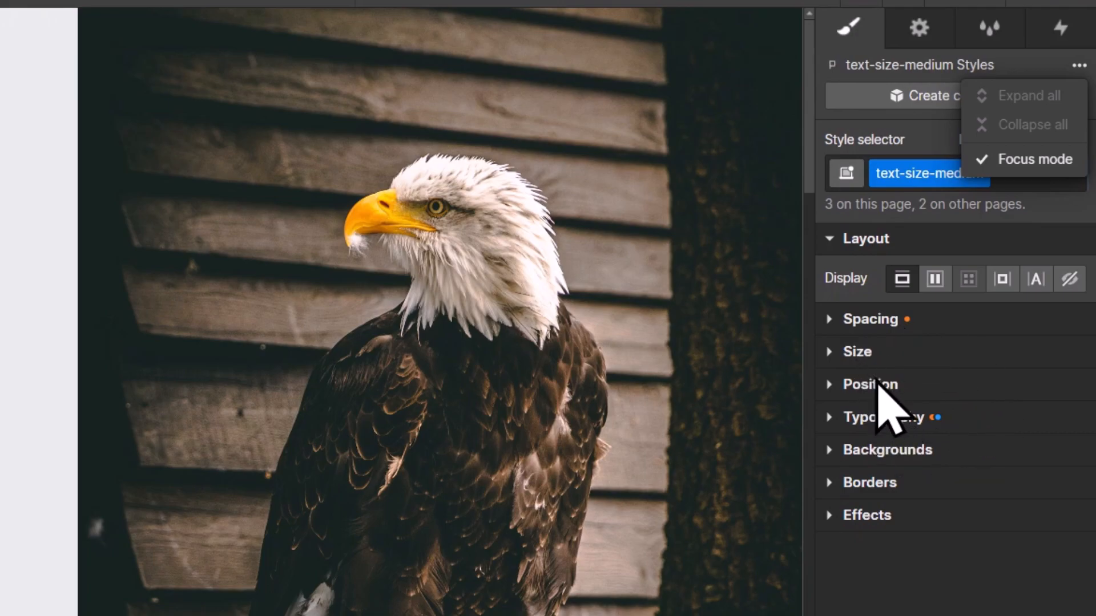
left_click(947, 536)
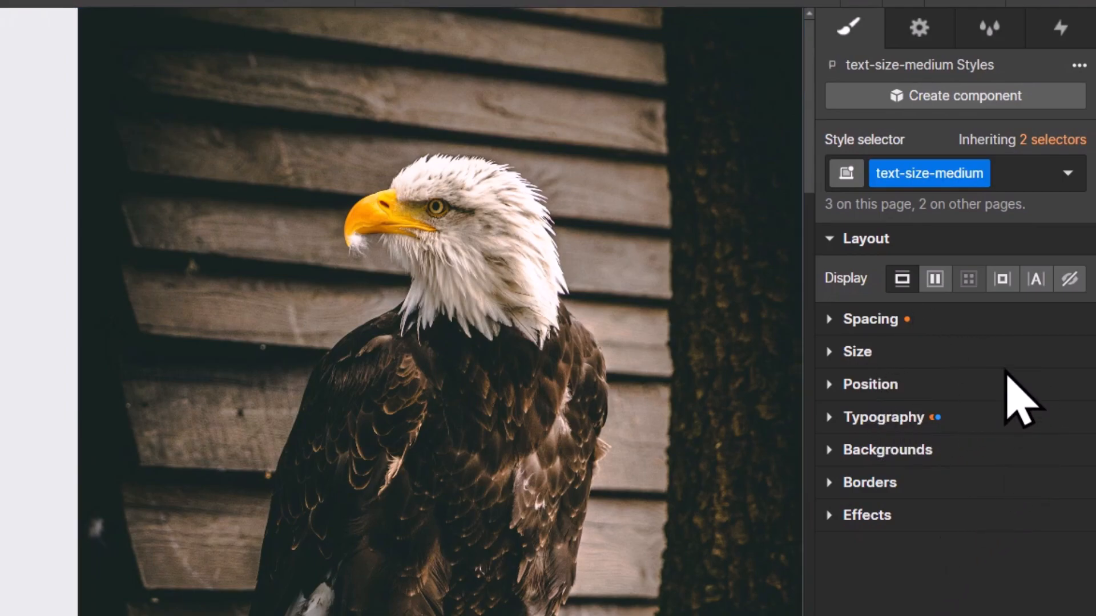
left_click(906, 273)
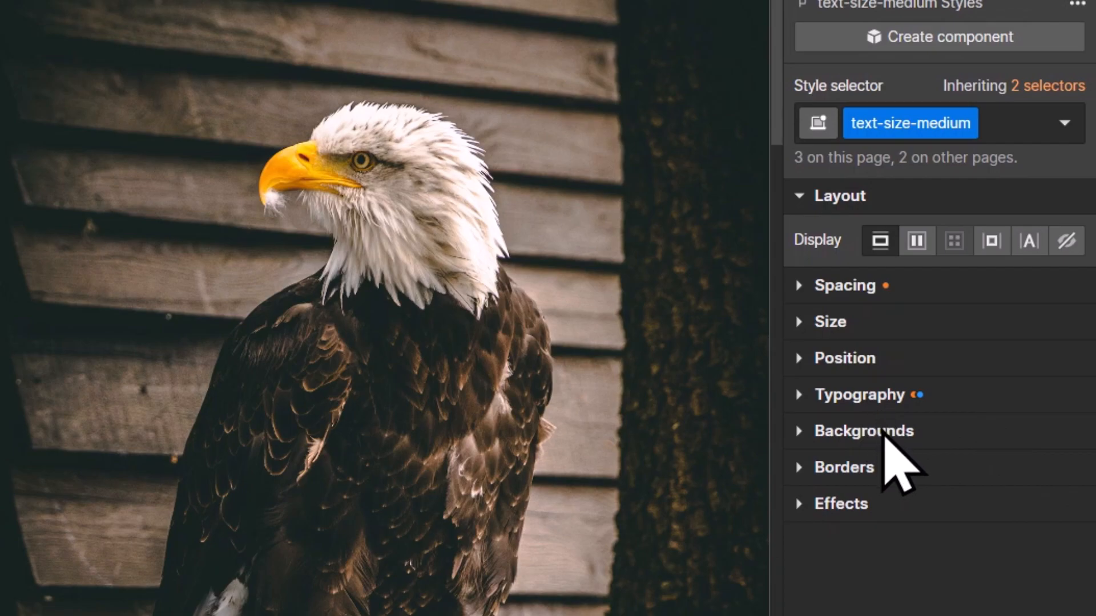
left_click(856, 396)
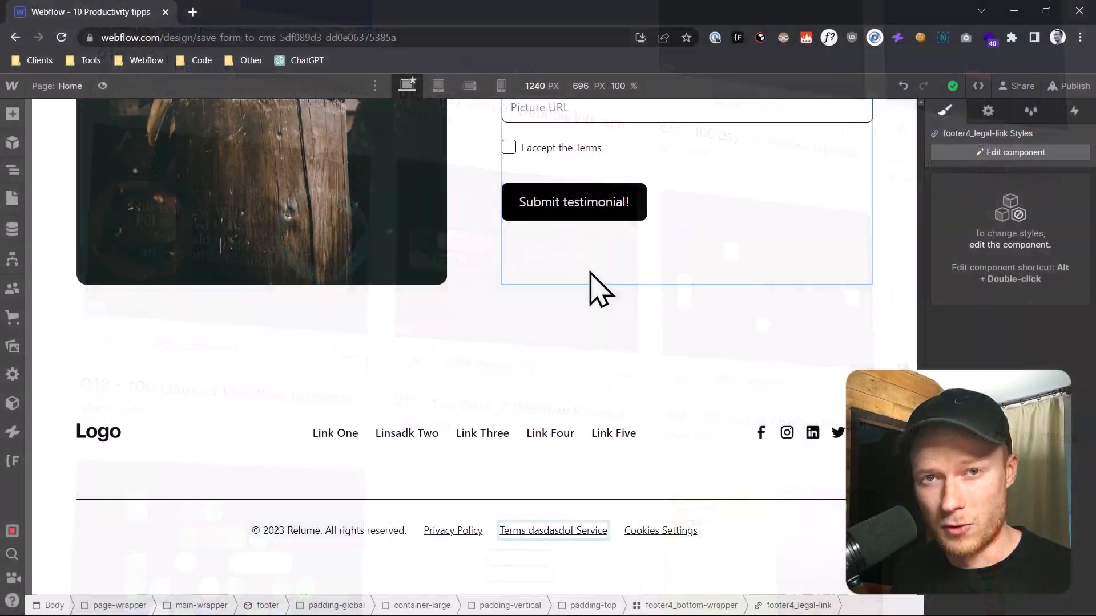
Remove the text-size-medium class from the paragraph below the hero heading.
left_click(503, 315)
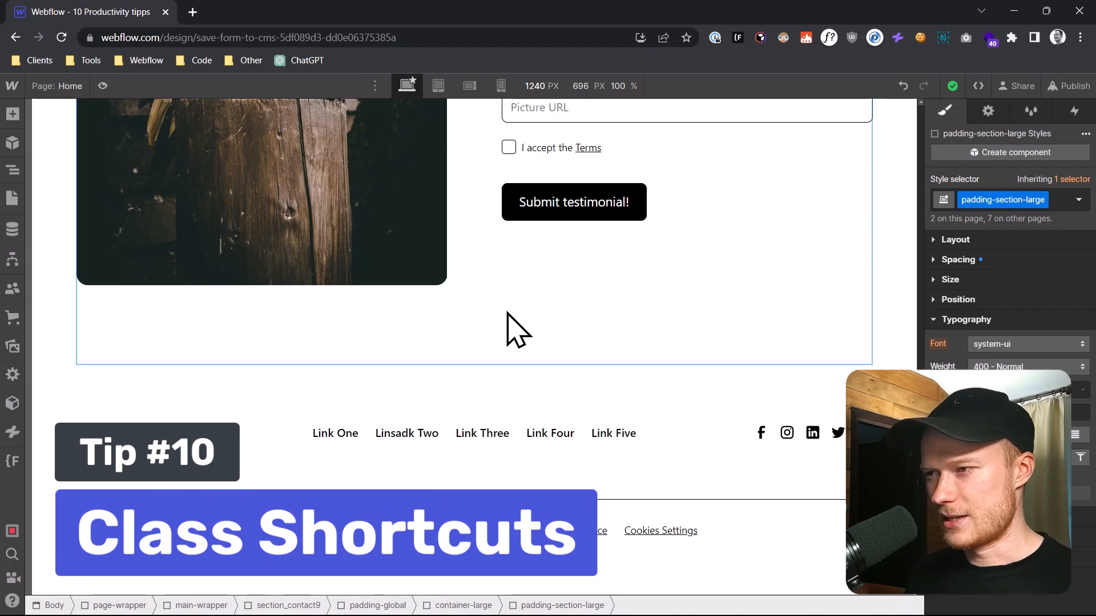
scroll(510, 322, "up", 13)
scroll(515, 328, "up", 12)
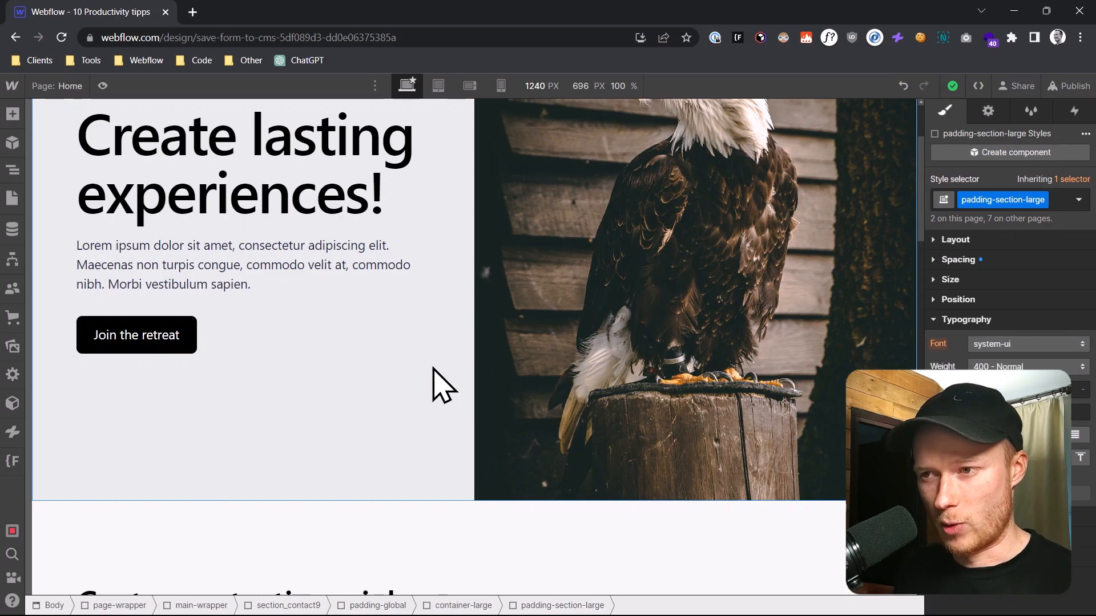
scroll(430, 392, "up", 3)
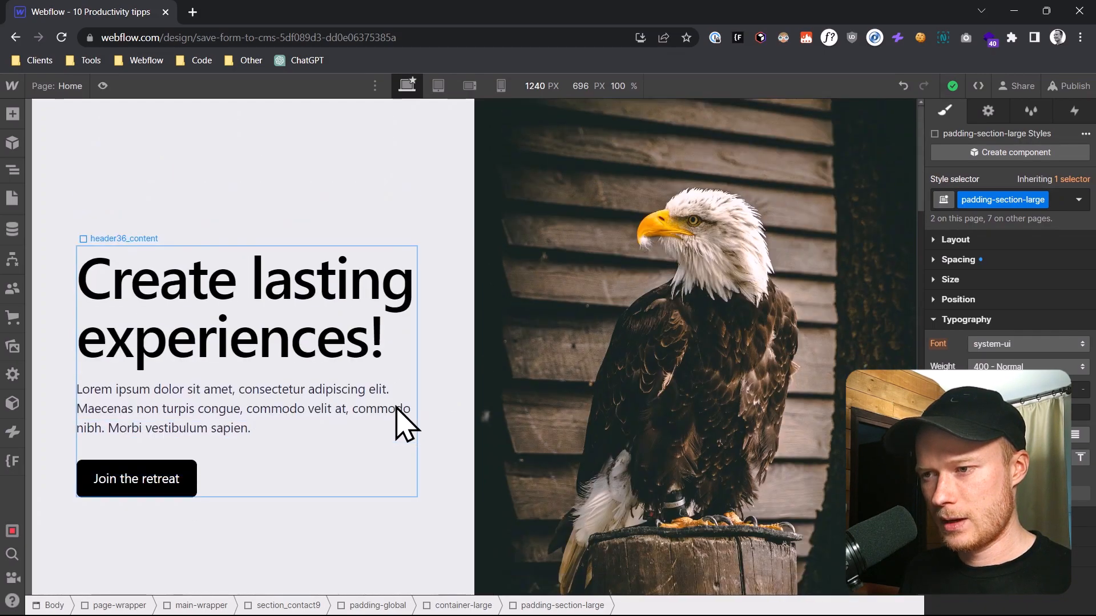
left_click(238, 419)
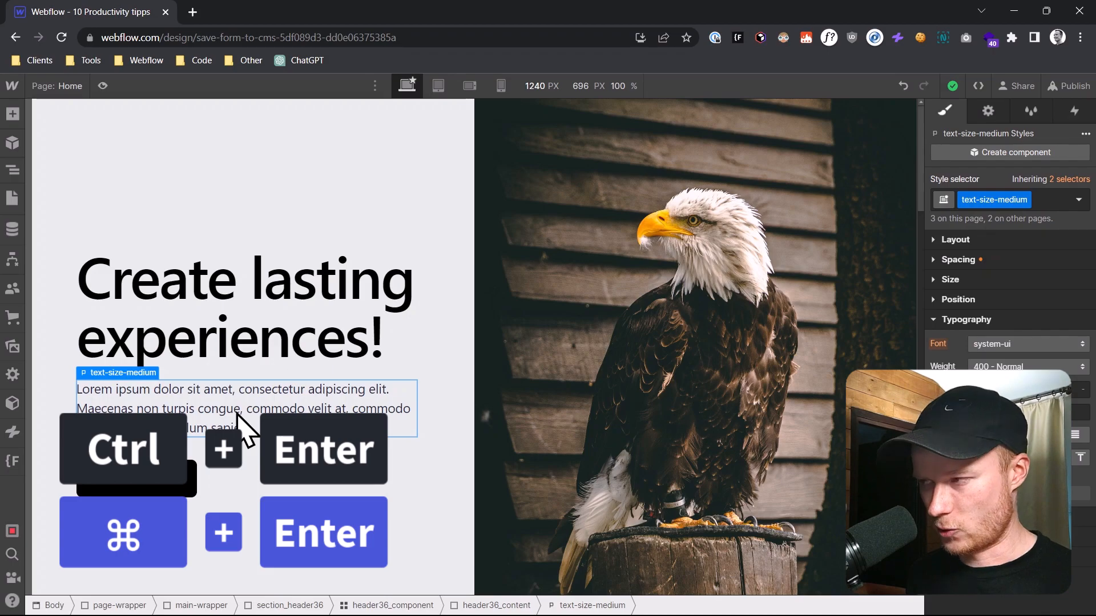
key("ctrl+Return")
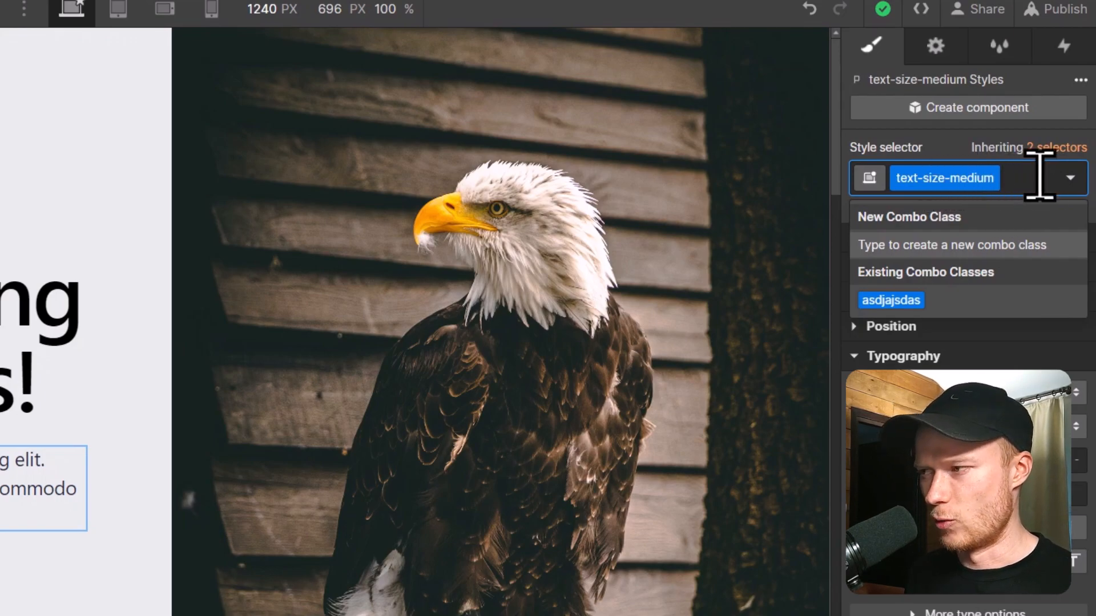
key("BackSpace")
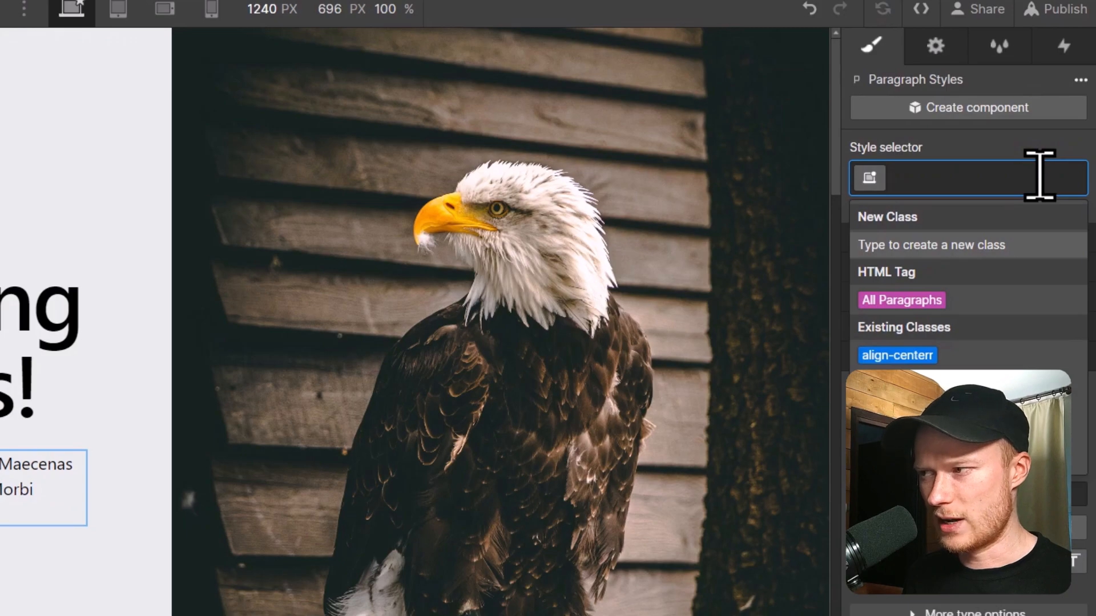
Create the class askjdhaskdh on the hero paragraph, and rename it as align-center.
type("askjdhaskdh")
key("Return")
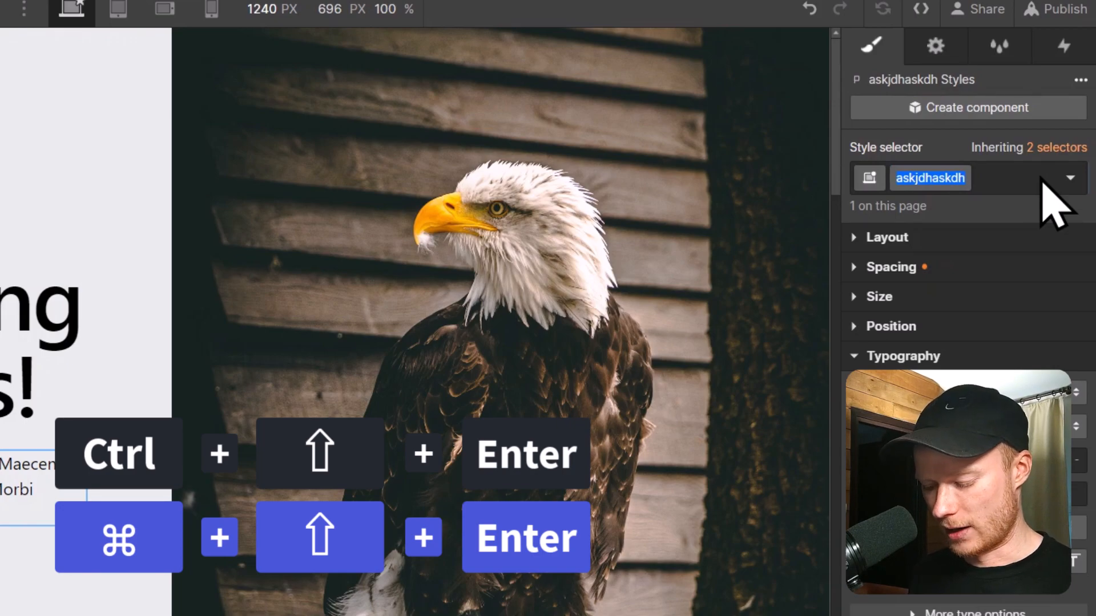
type("align-center")
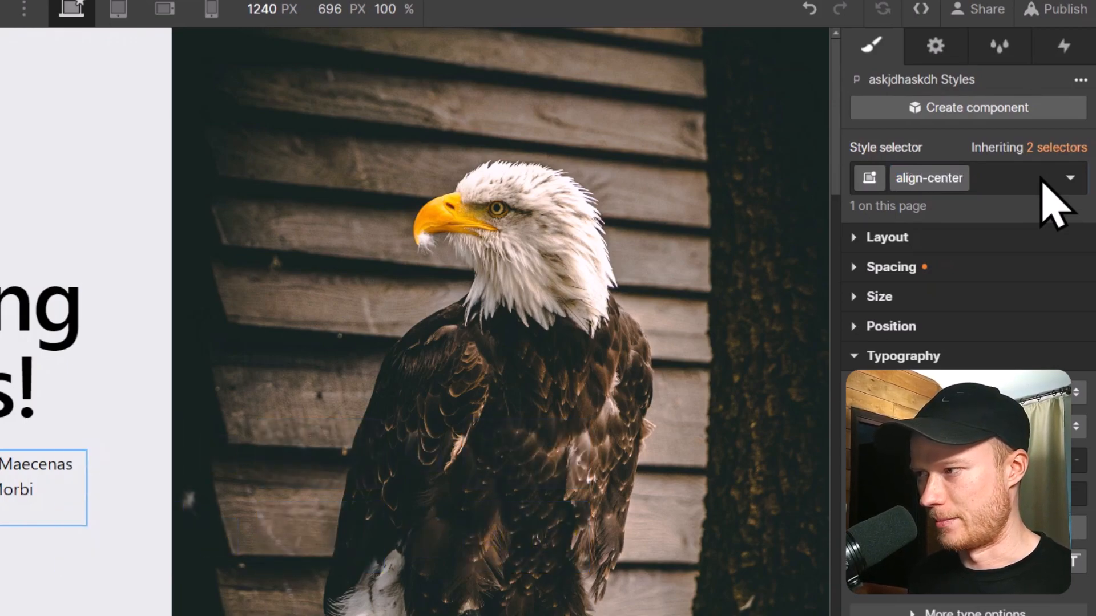
key("Return")
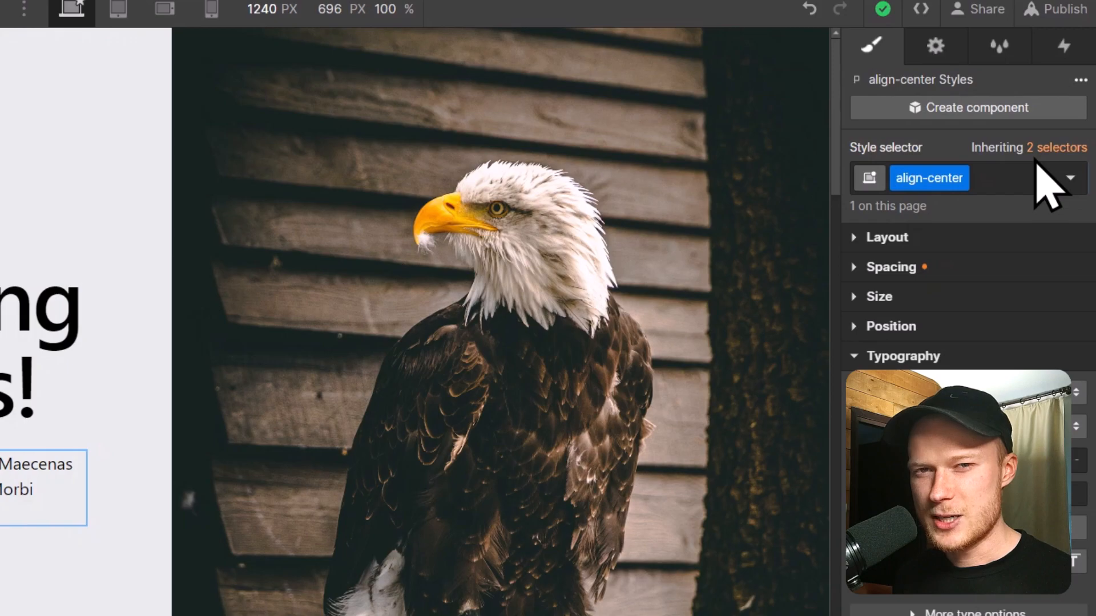